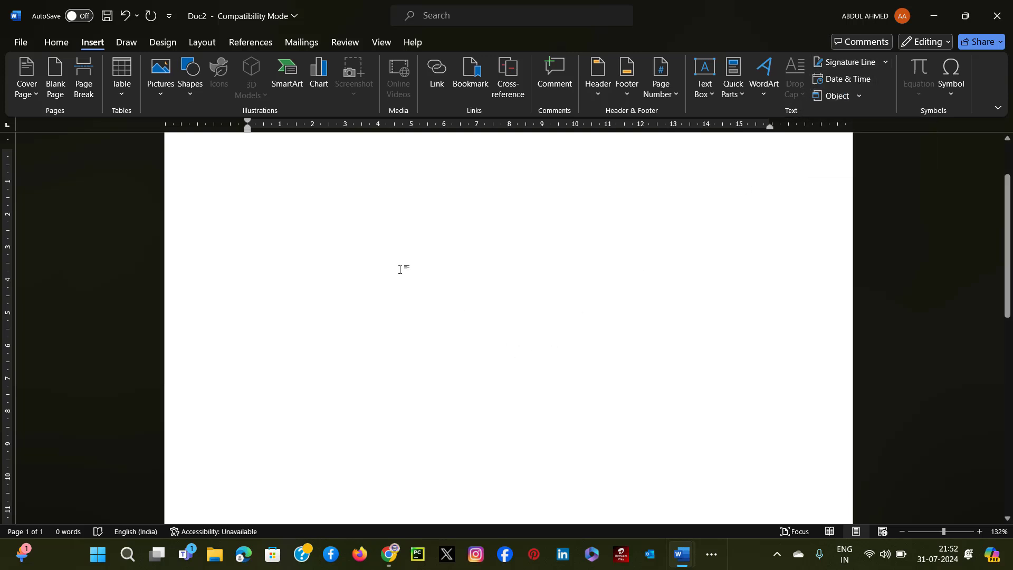
Generate sample paragraphs in the blank document with =RAND().
scroll(300, 229, up, 2)
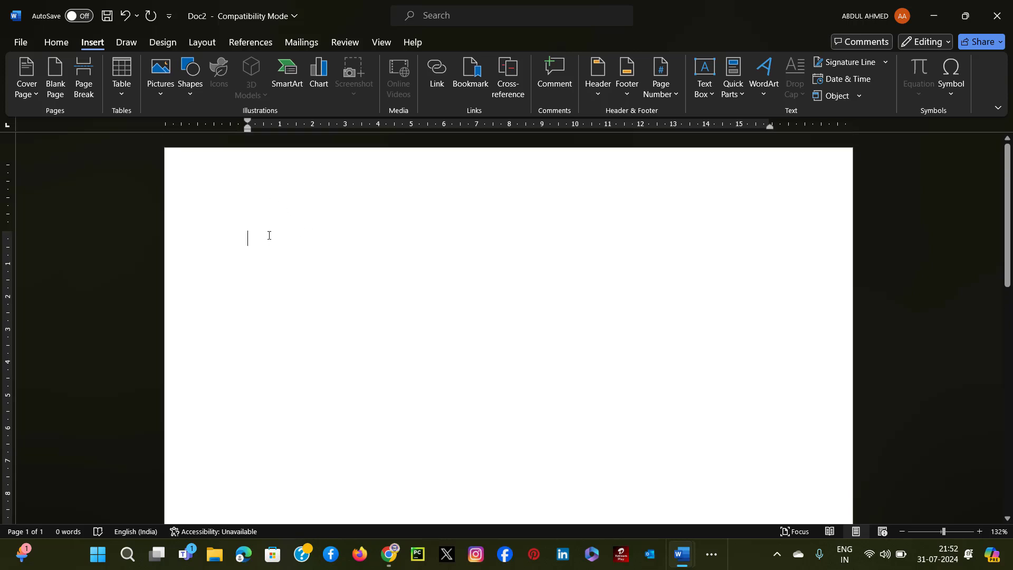
text(=RAN)
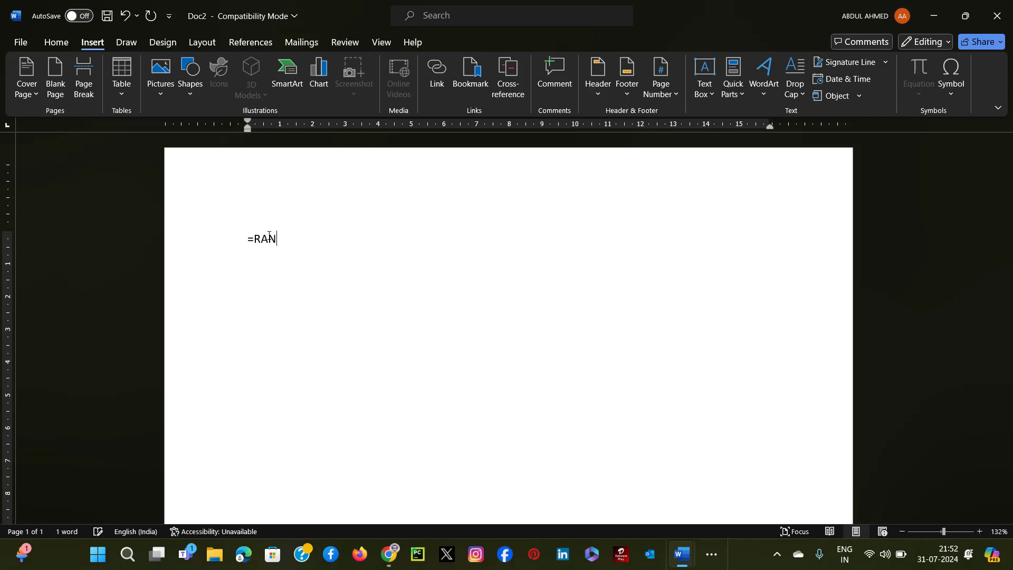
text(D())
key(Return)
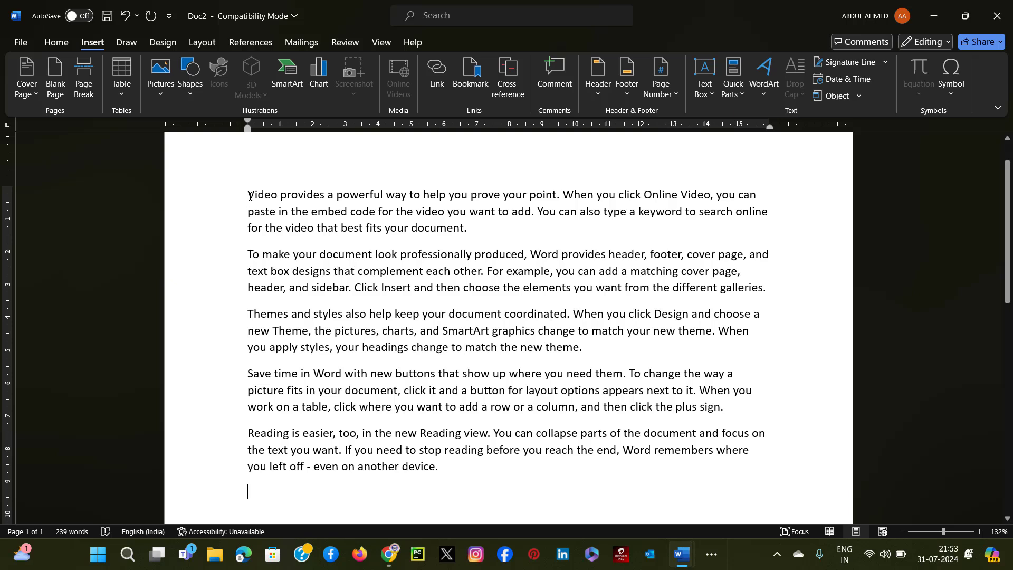
Apply a Dropped drop cap to the initial V of the first paragraph.
drag(250, 195, 254, 197)
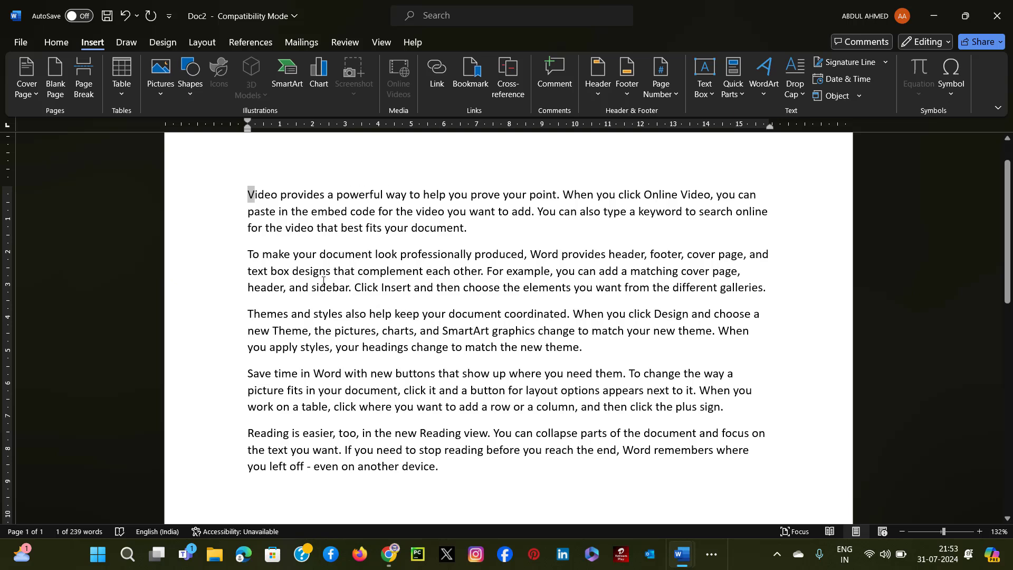
click(801, 94)
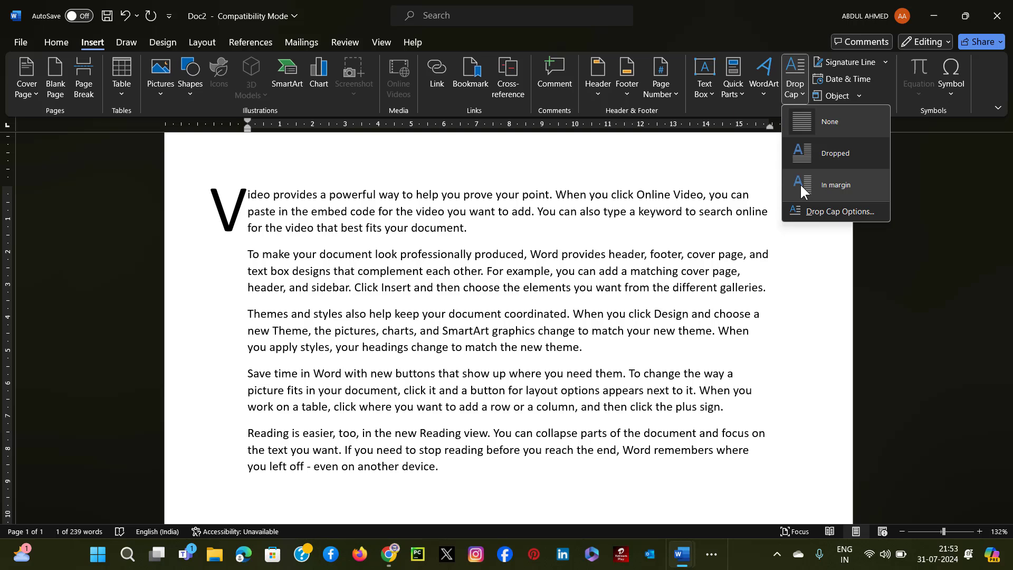
click(813, 148)
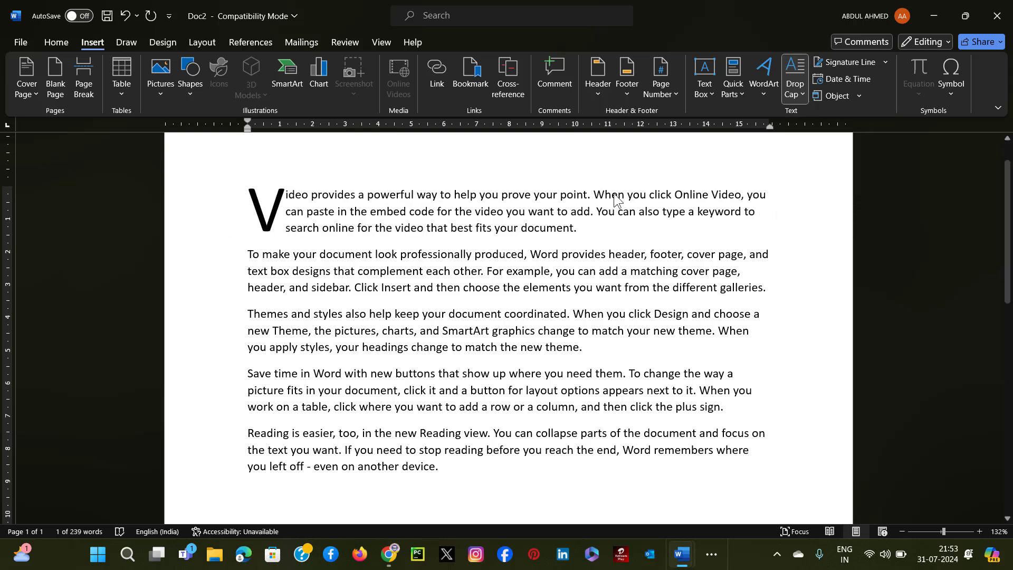
Open the drop cap options for the second paragraph and choose the Dropped position.
click(345, 271)
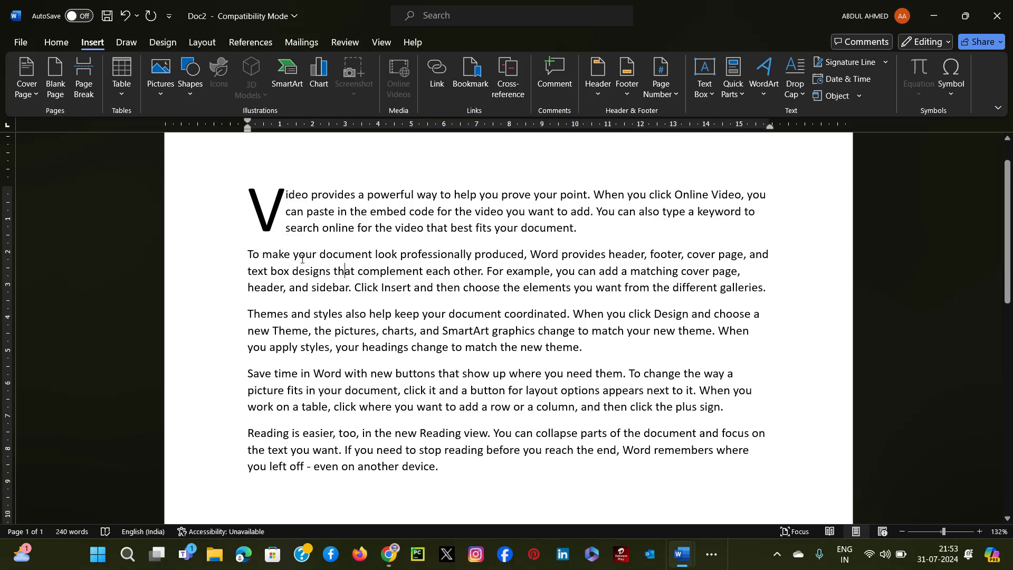
scroll(302, 259, down, 1)
scroll(302, 259, up, 3)
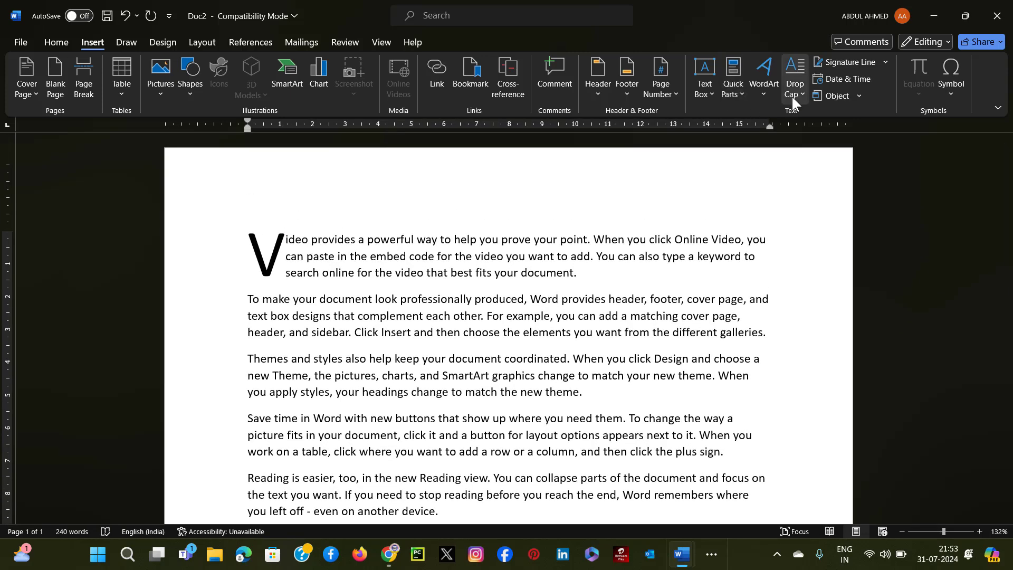
click(762, 95)
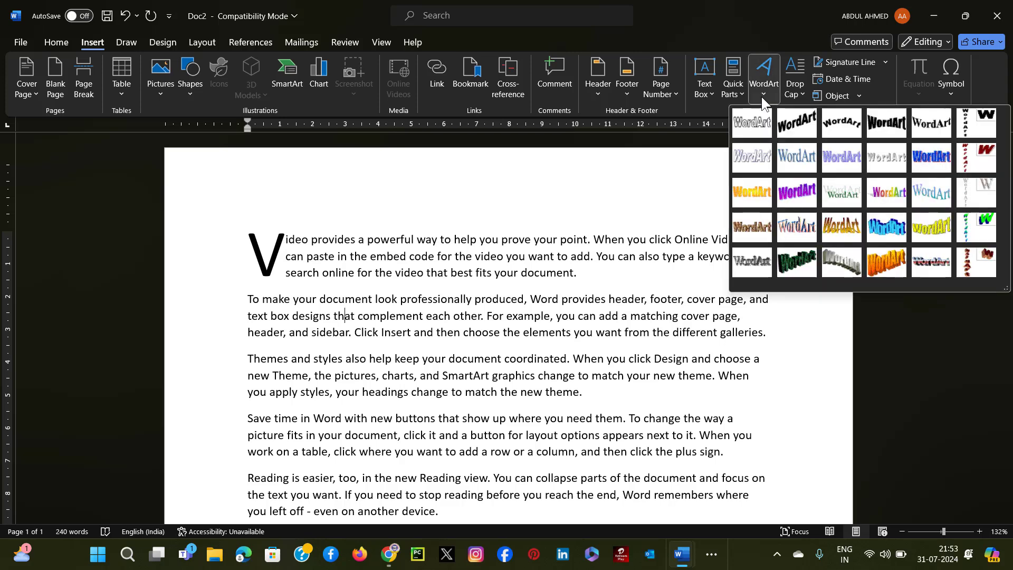
click(801, 94)
click(800, 89)
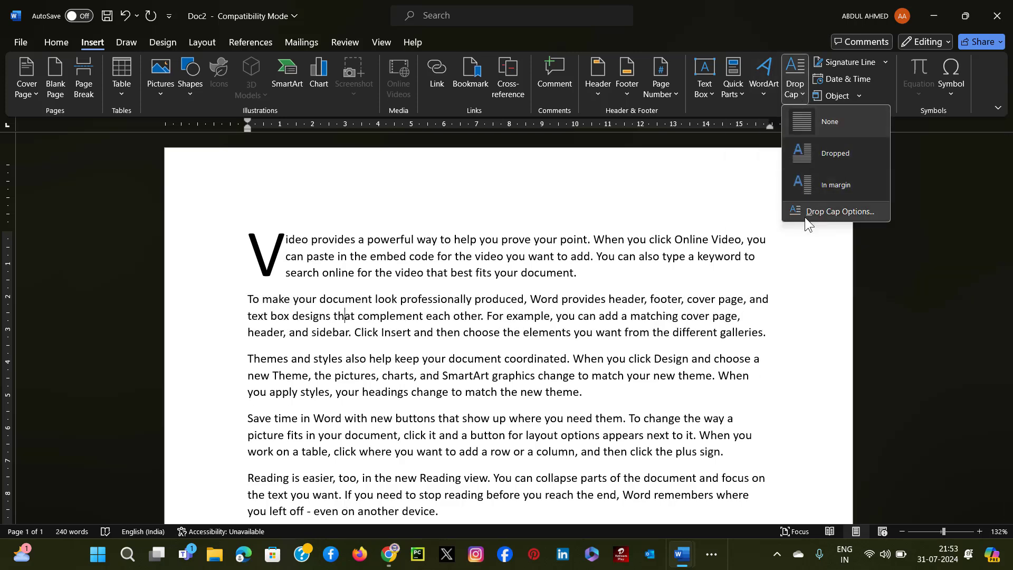
click(853, 214)
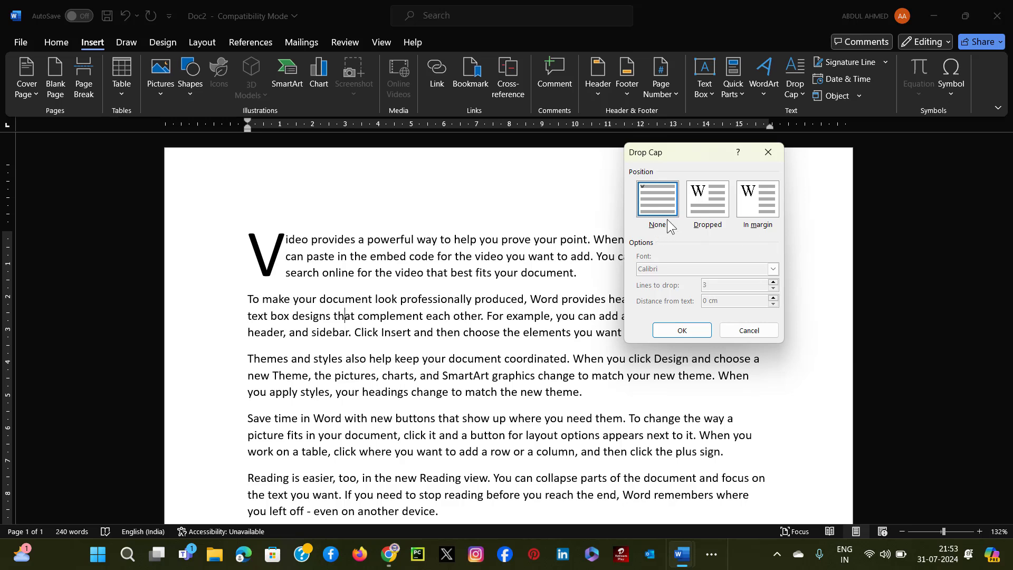
click(709, 195)
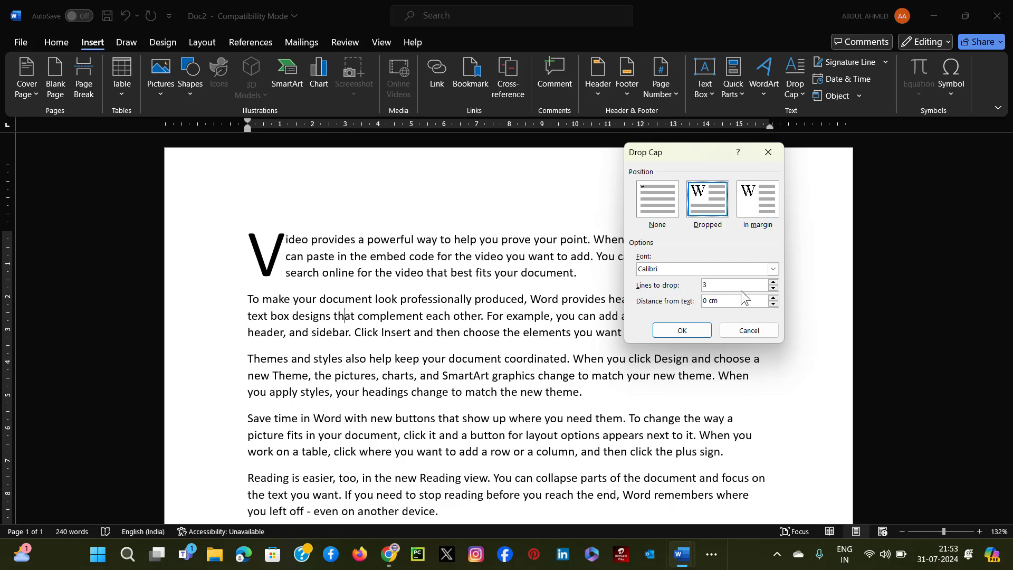
Set the second paragraph's drop cap to 6 lines with a 0.2 cm distance from the text and apply it.
click(774, 282)
click(773, 283)
click(774, 298)
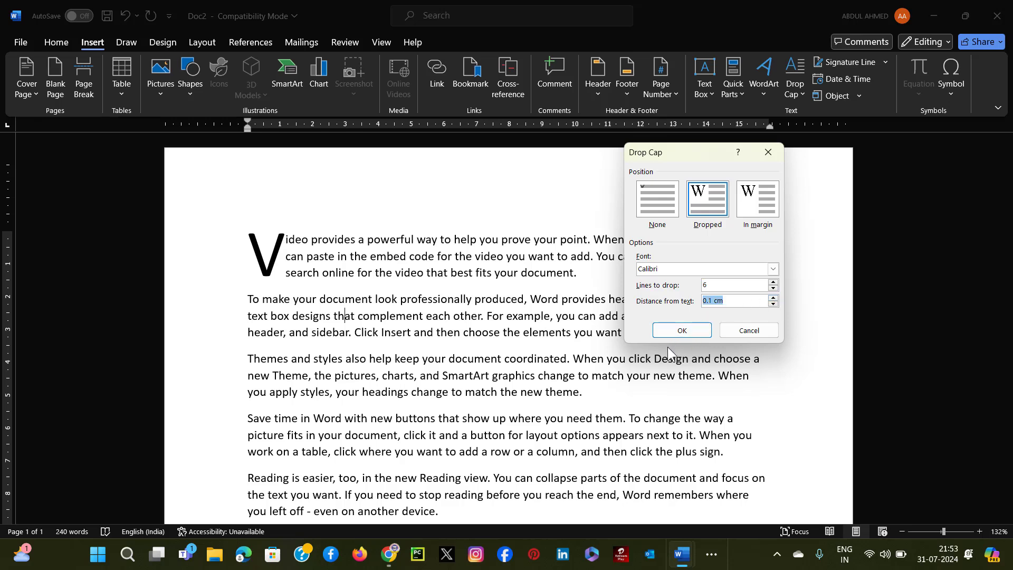
click(774, 297)
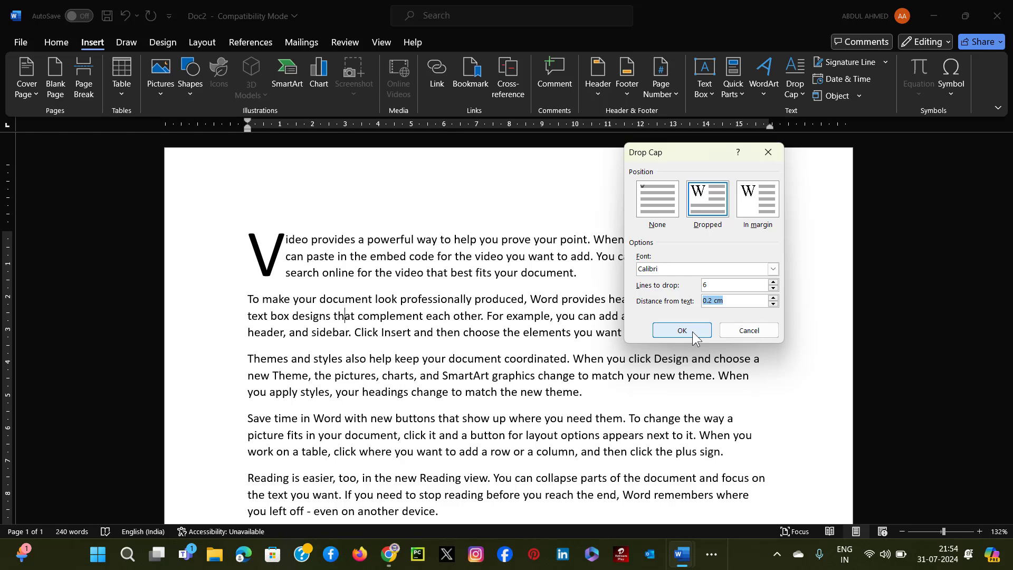
click(692, 331)
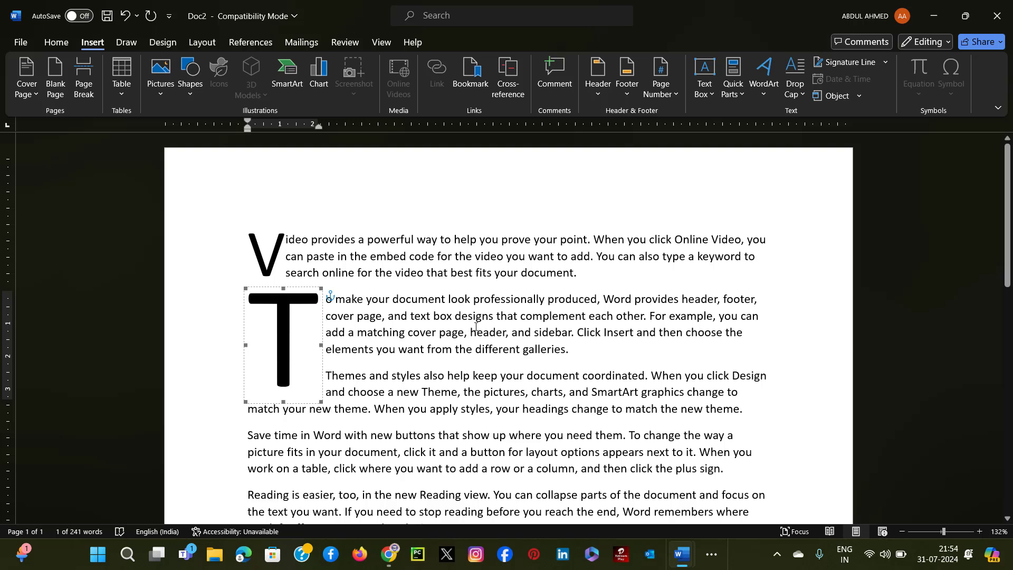
click(496, 299)
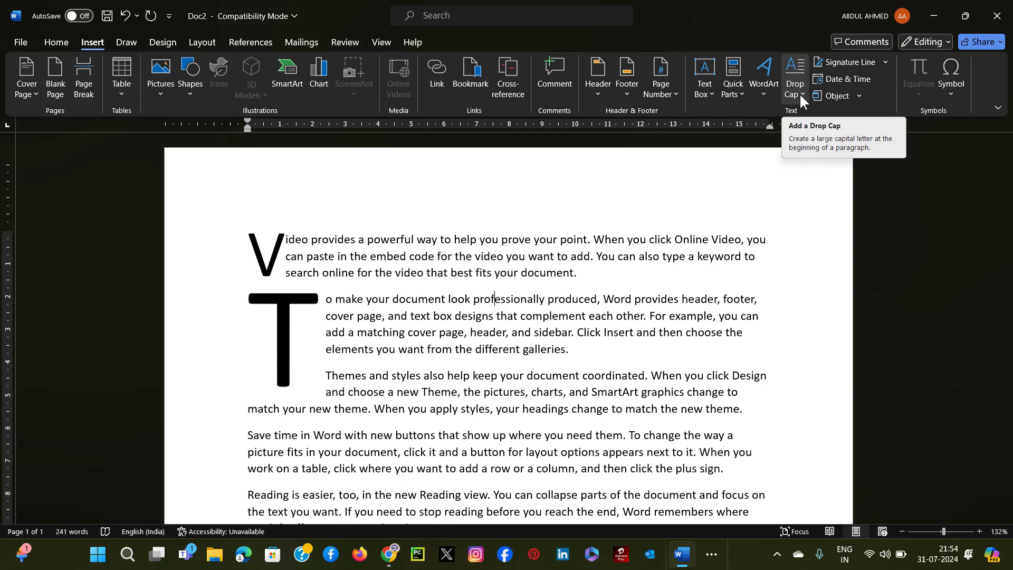
Start a Microsoft Office signature line below the last paragraph and enter the suggested signer's full name.
scroll(475, 307, down, 5)
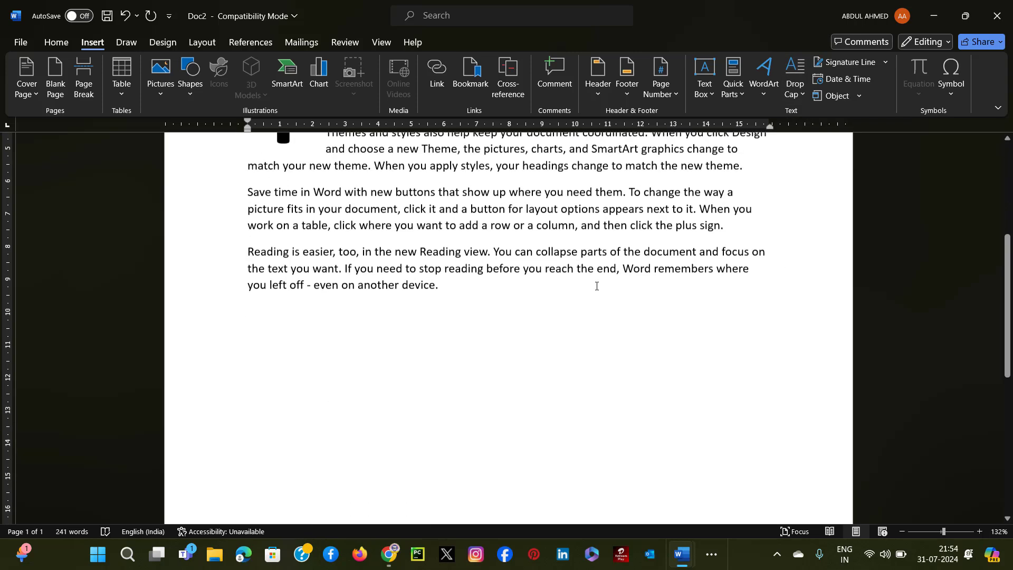
key(Return)
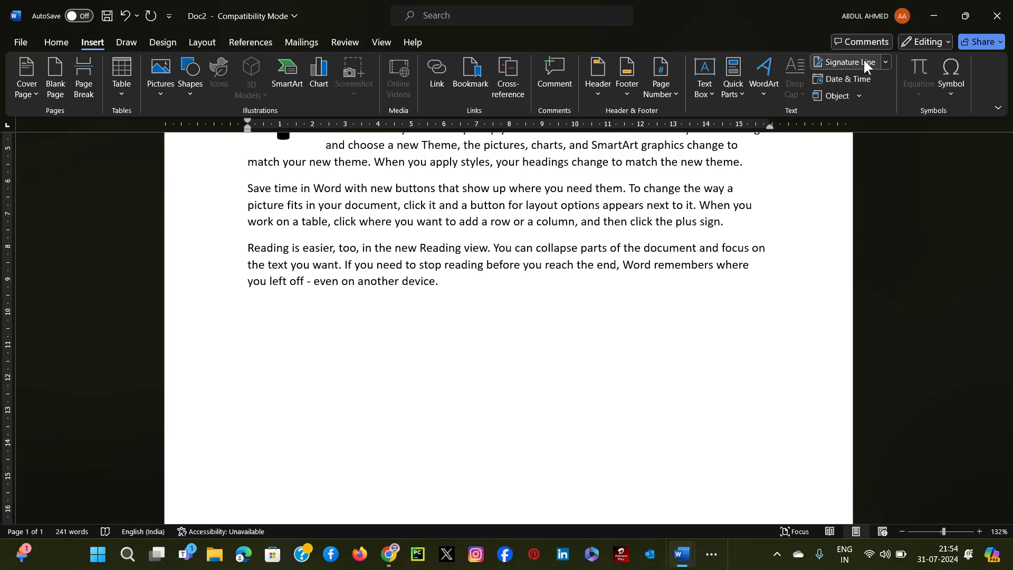
click(885, 62)
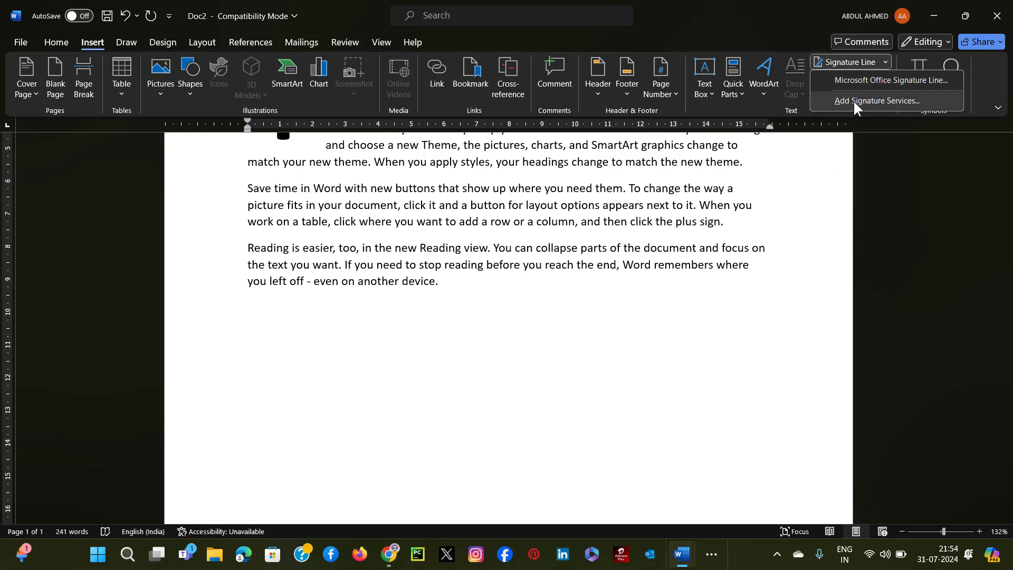
click(875, 79)
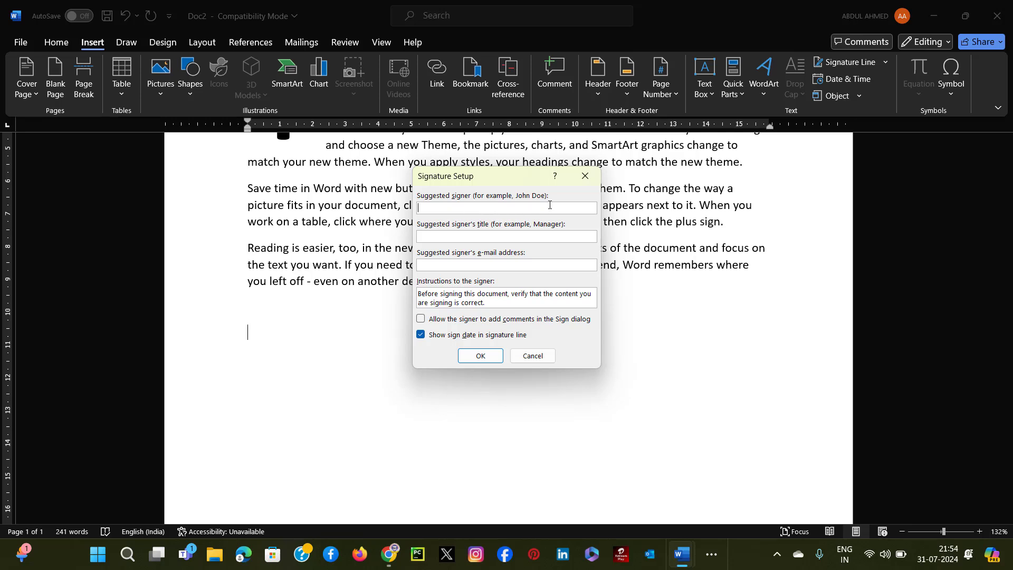
Set the suggested signer's title to MENTORS.
click(444, 234)
text(TR)
key(BackSpace)
key(BackSpace)
text(MENTORS)
Fill in the suggested signer's e-mail address and insert the signature line.
click(443, 265)
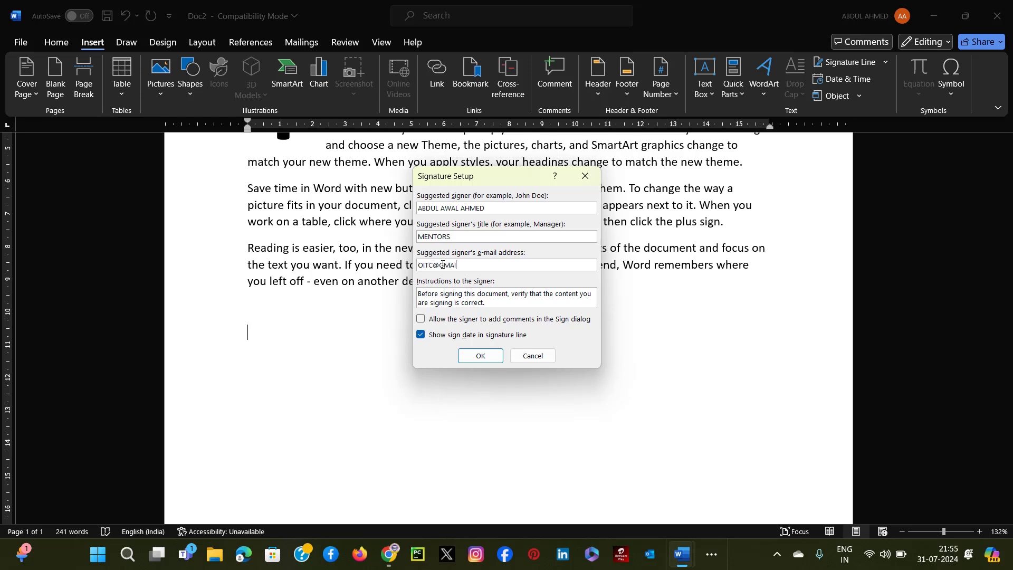
click(480, 356)
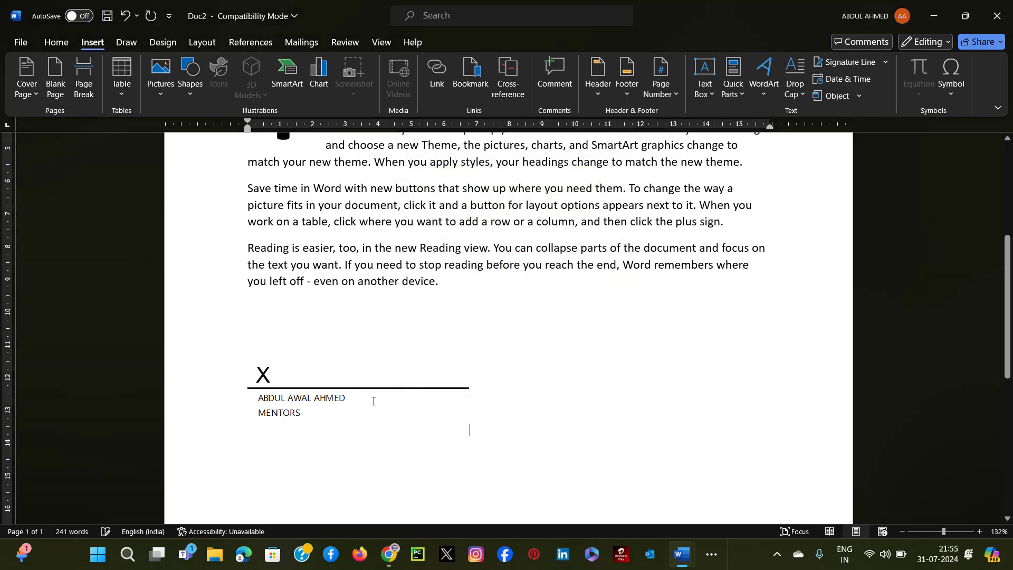
scroll(327, 338, down, 1)
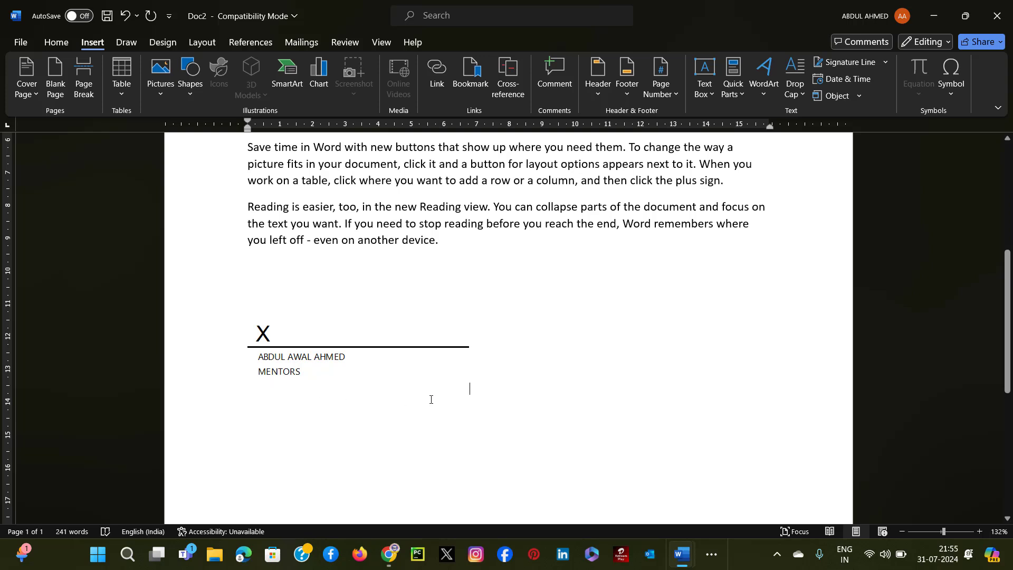
click(246, 388)
click(471, 389)
click(475, 381)
click(362, 388)
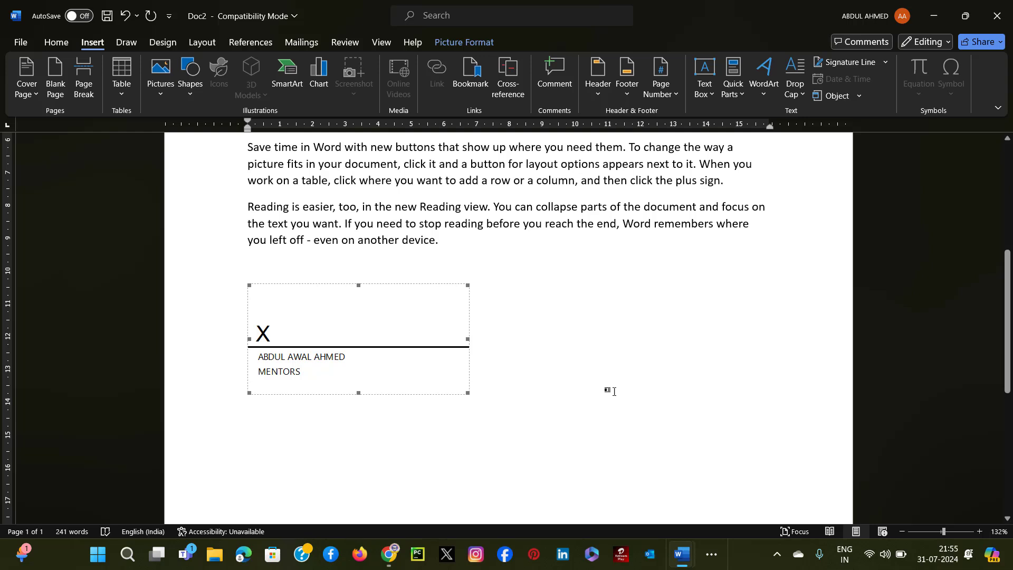
Insert the current date below the signature line in the "Wednesday, 31 July 2024" format.
click(538, 377)
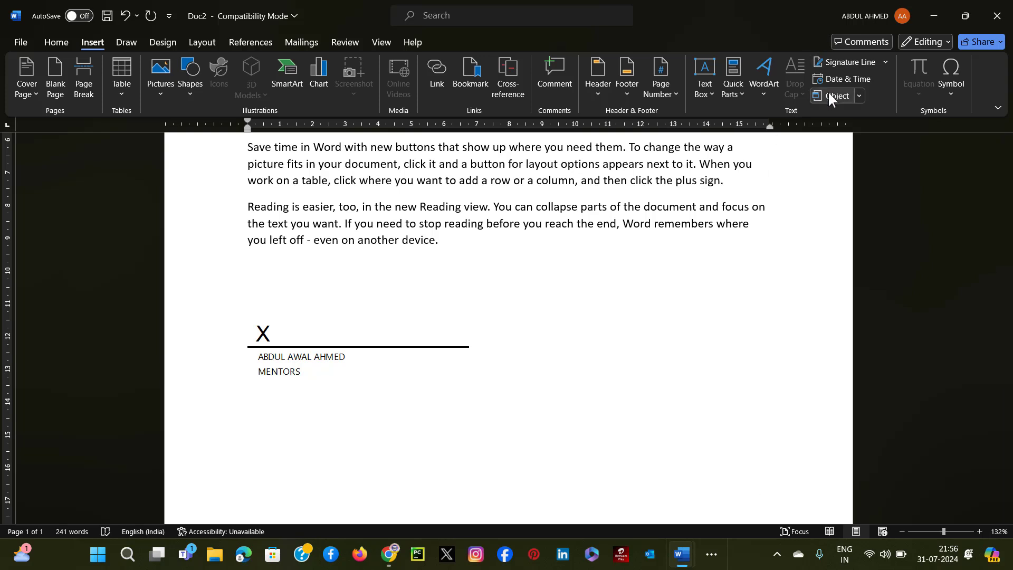
click(862, 80)
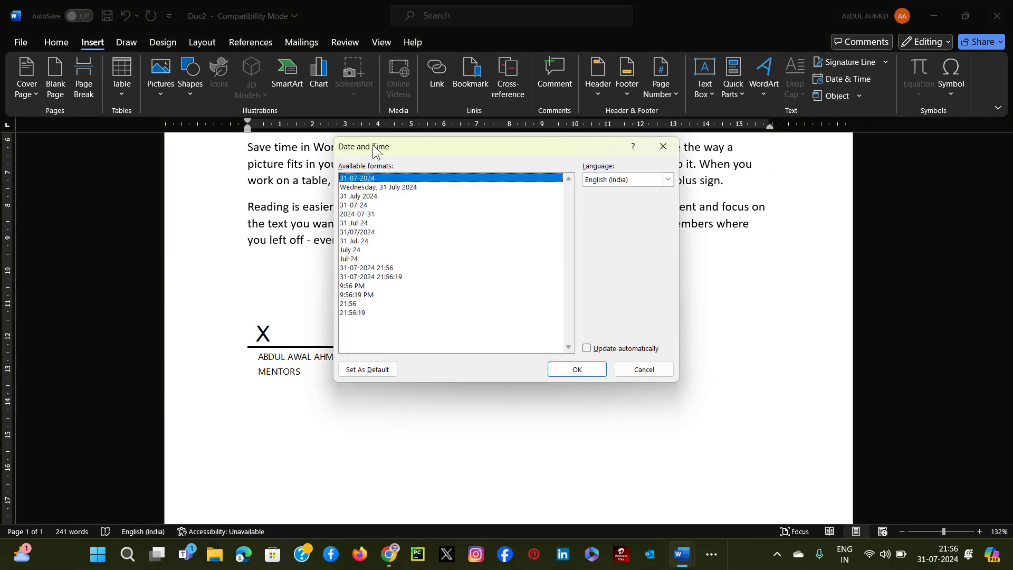
click(371, 187)
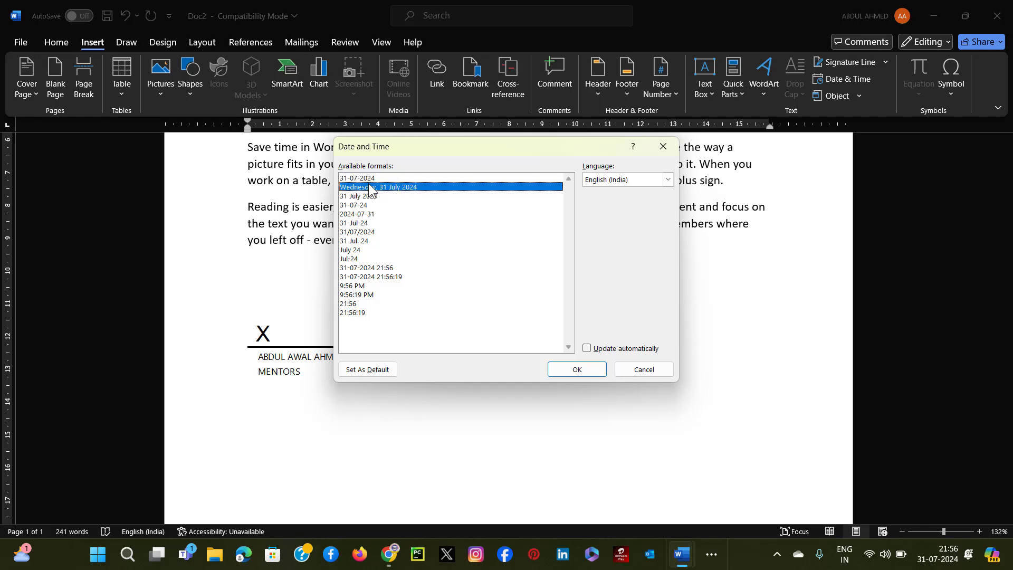
click(578, 369)
scroll(332, 417, down, 5)
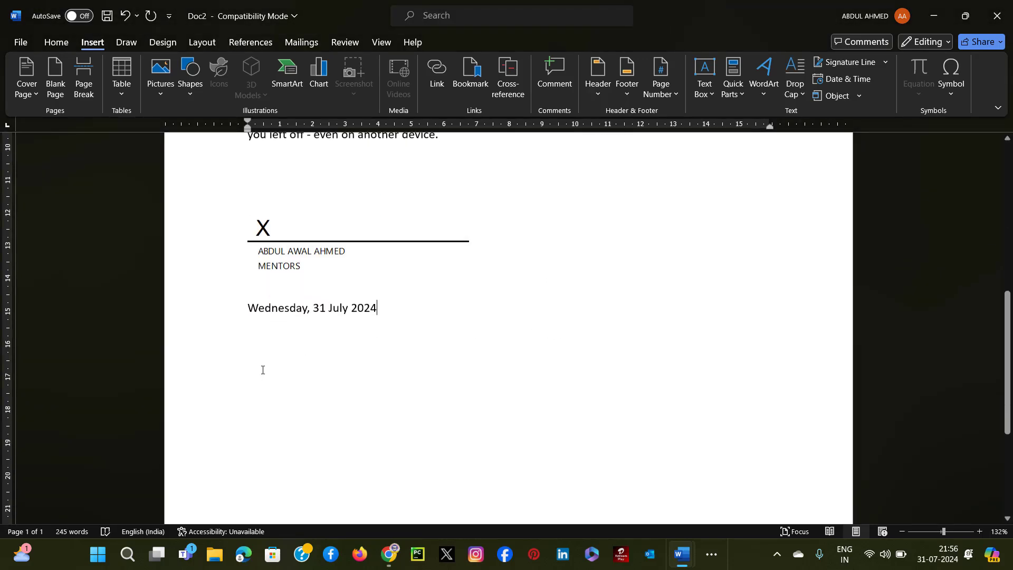
click(206, 263)
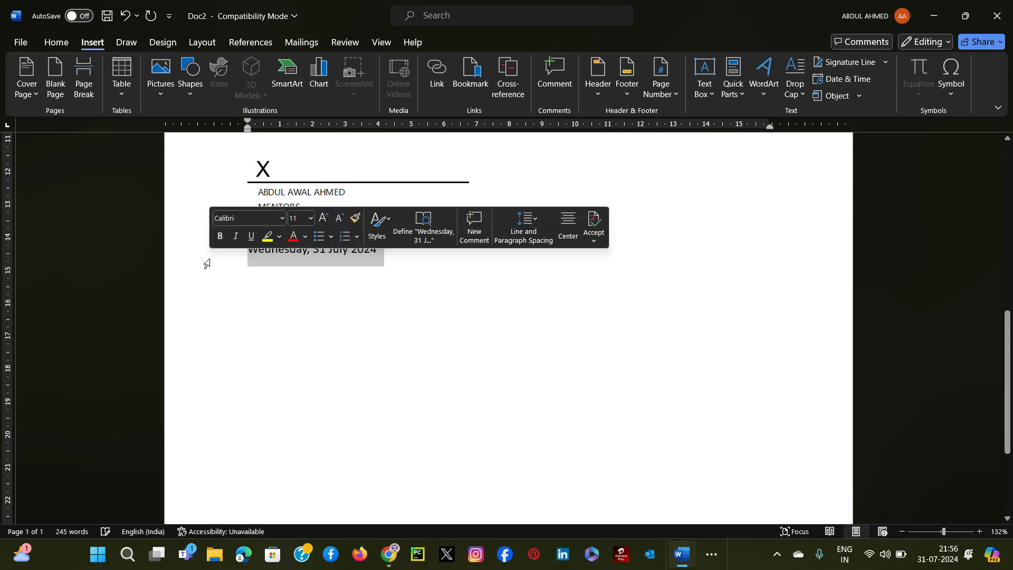
click(581, 327)
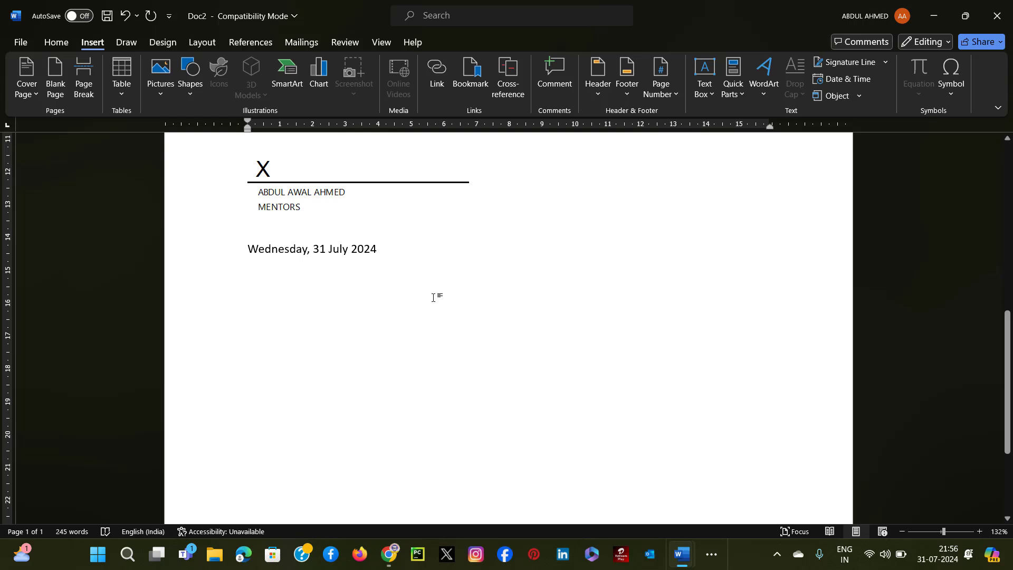
Embed a new Microsoft Excel Chart object on a new line below the date and leave chart editing.
click(414, 250)
key(Return)
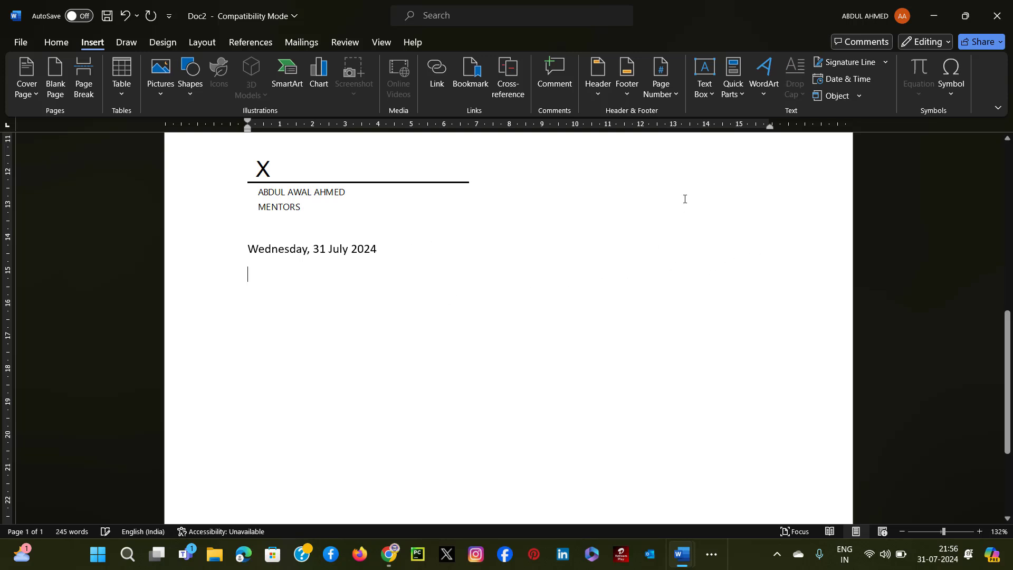
click(836, 96)
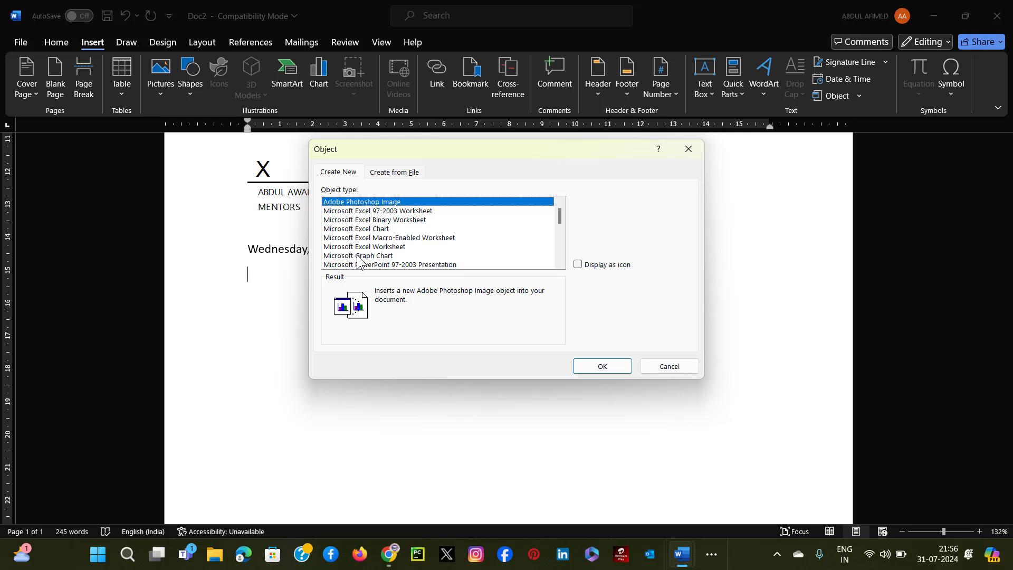
click(361, 228)
click(602, 367)
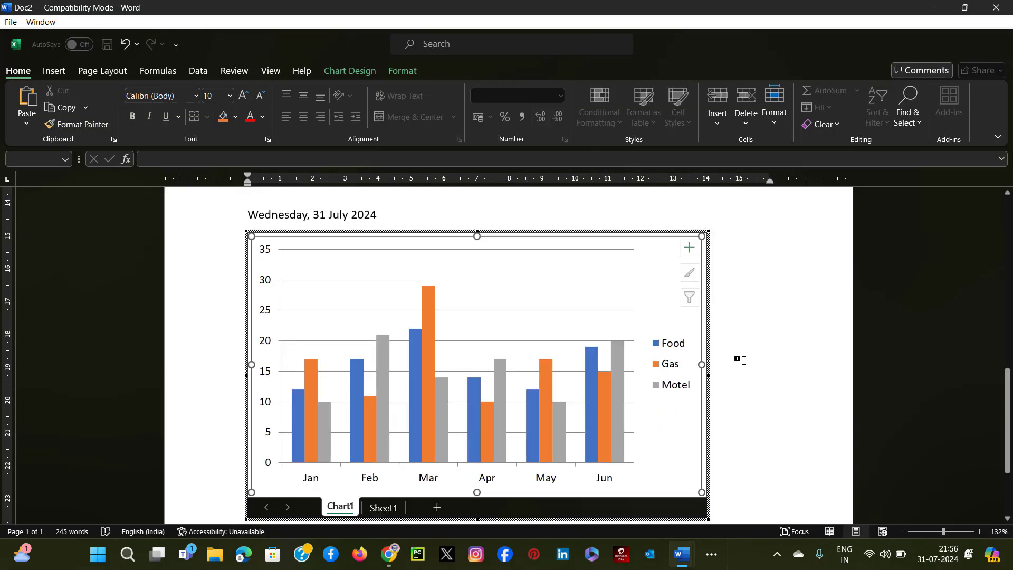
click(744, 361)
scroll(559, 298, up, 3)
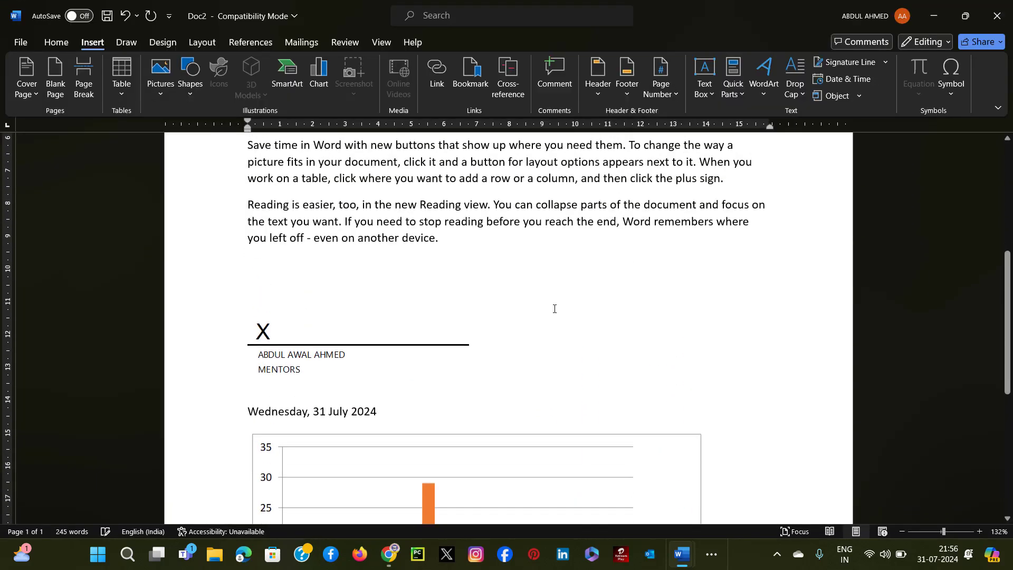
Embed a new Microsoft Excel Worksheet object directly after the chart.
scroll(570, 297, down, 3)
scroll(574, 296, down, 3)
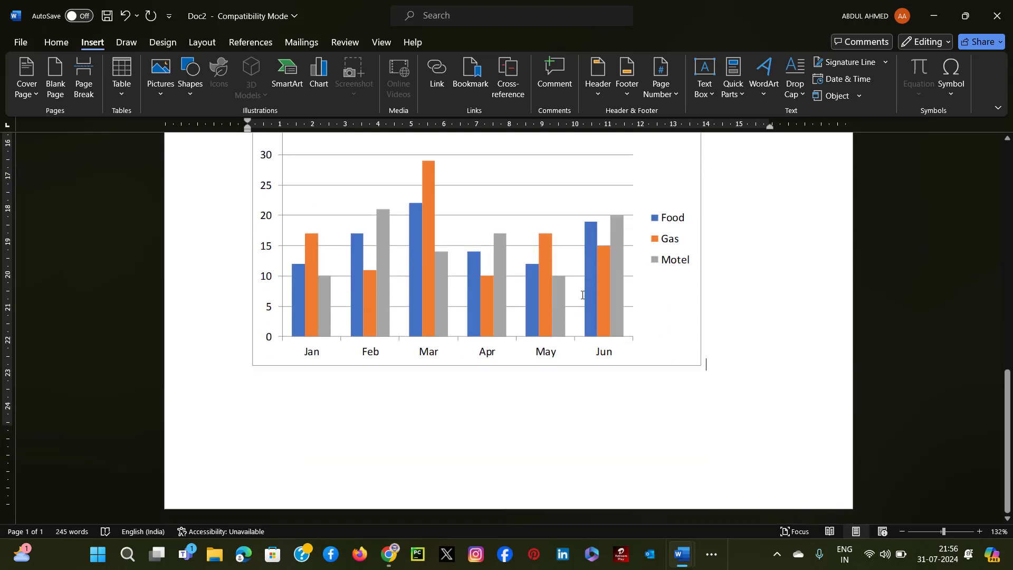
click(852, 99)
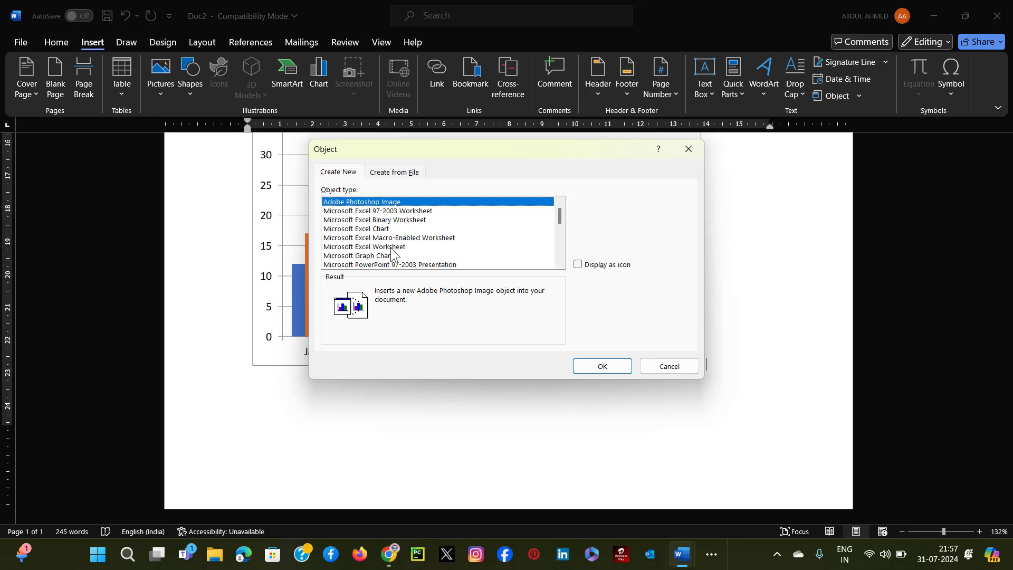
click(391, 247)
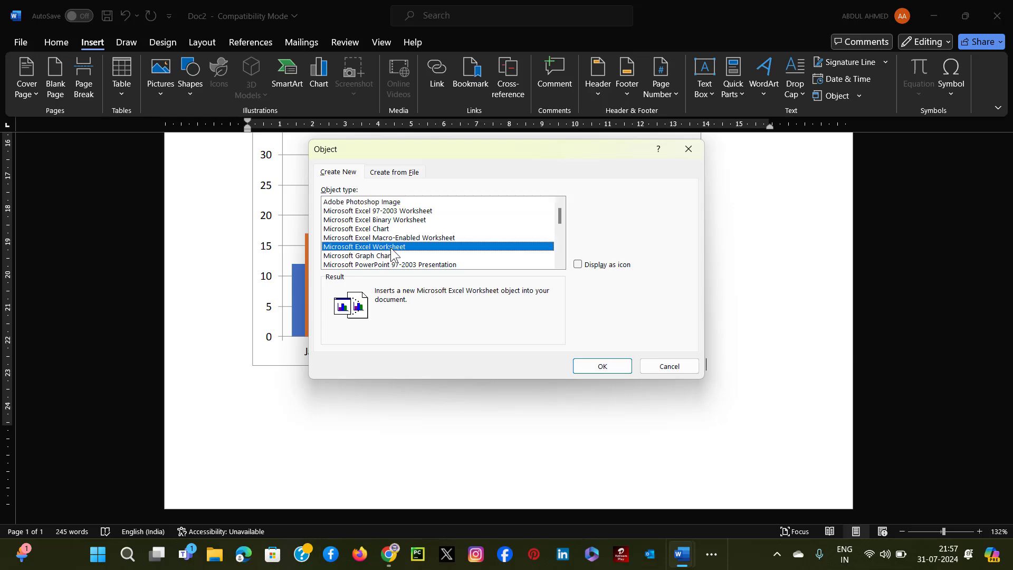
click(599, 368)
In row 15 of the embedded worksheet, enter PEPSI, 2022, 2023 and 2024 across cells A15 to D15.
scroll(564, 320, down, 4)
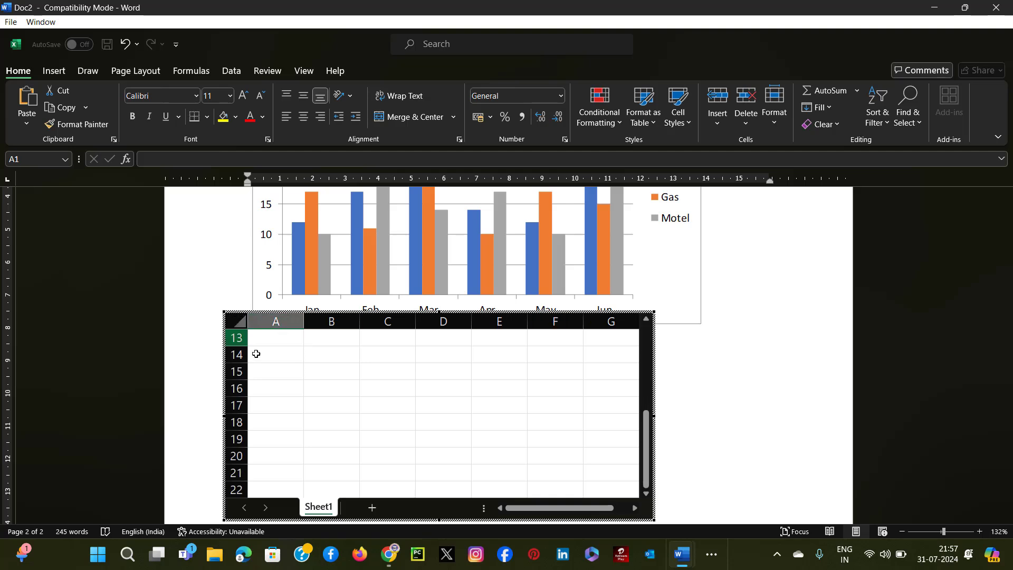
click(274, 370)
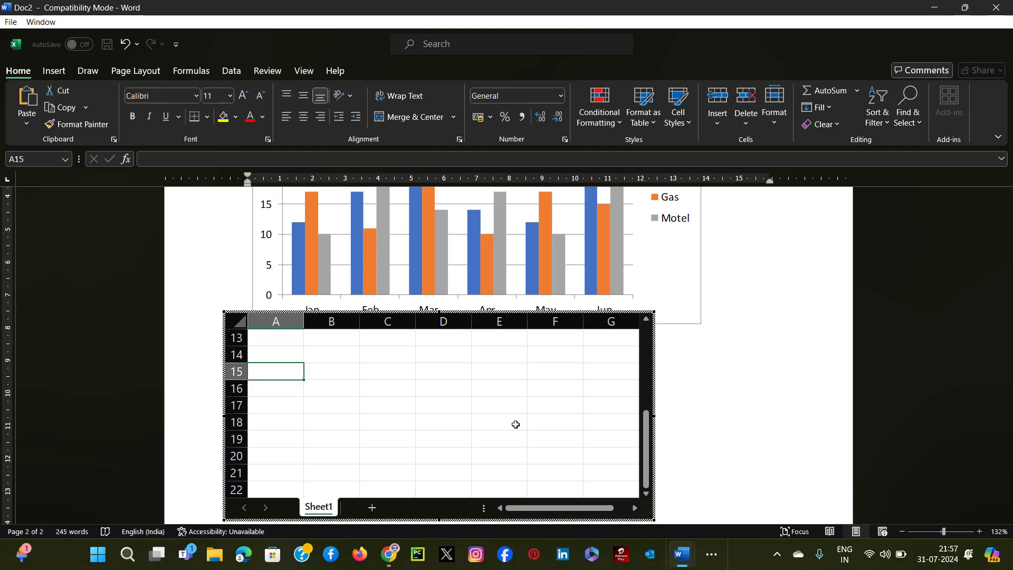
text(PEPSI)
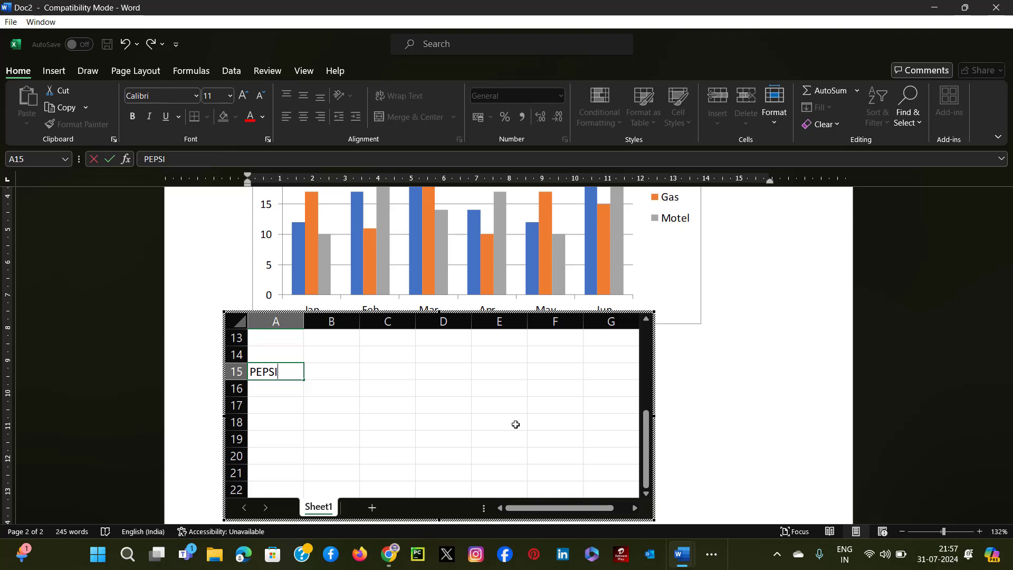
key(Tab)
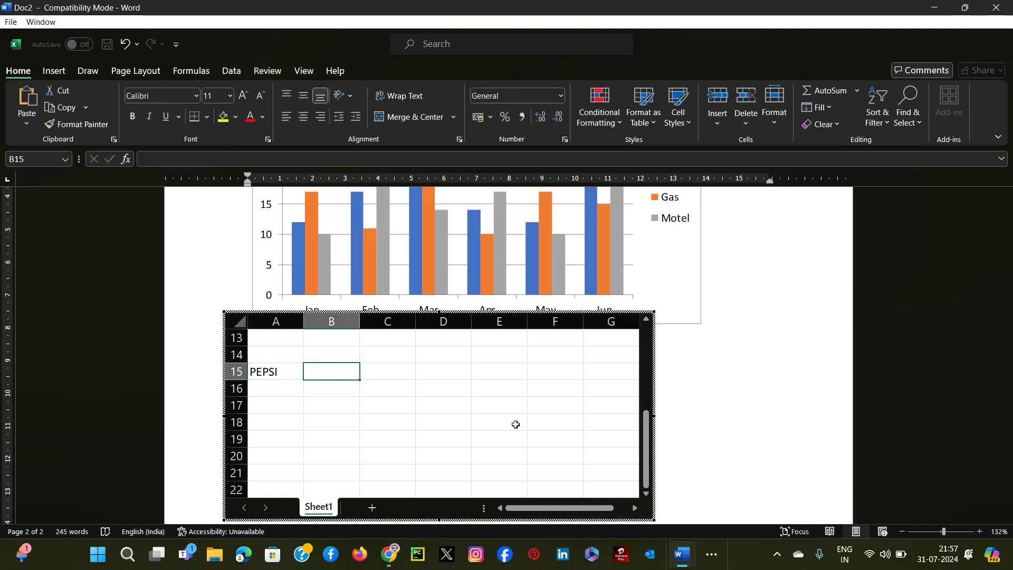
text(2022)
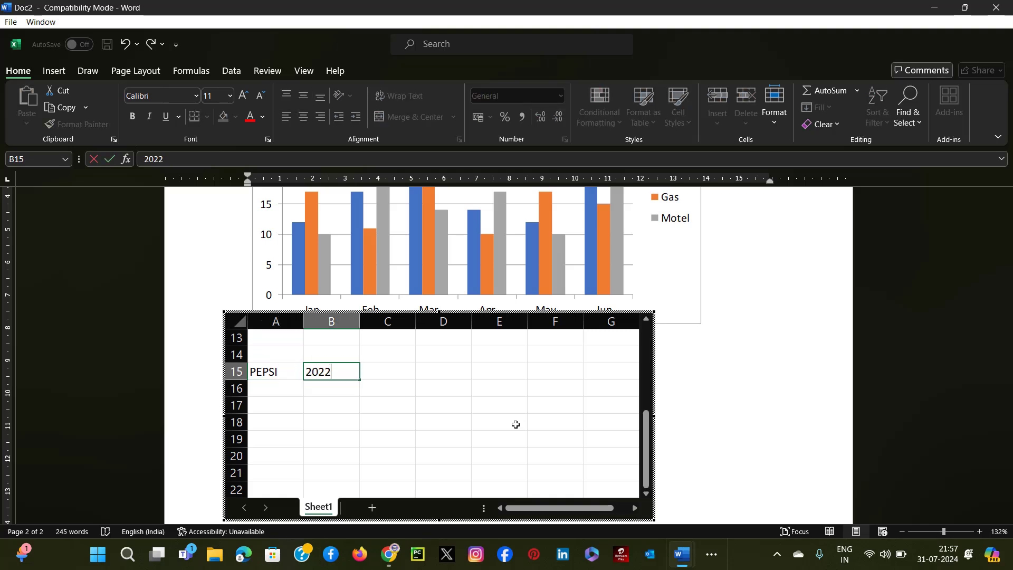
key(Tab)
text(2023)
key(Tab)
text(20)
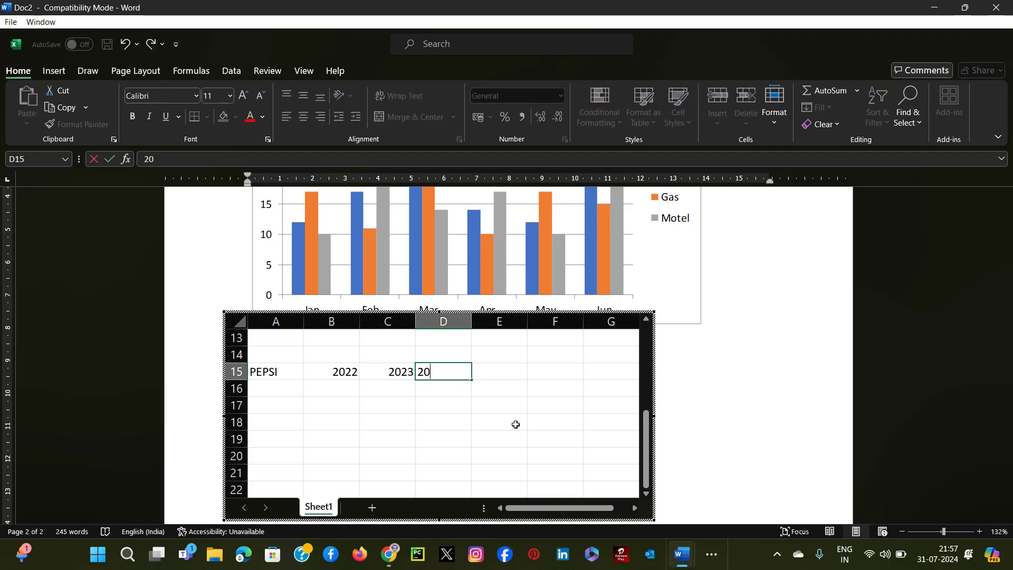
text(24)
Move PEPSI to cell A16, enter 25, 35 and 60 in B16 to D16, and leave worksheet editing.
click(278, 374)
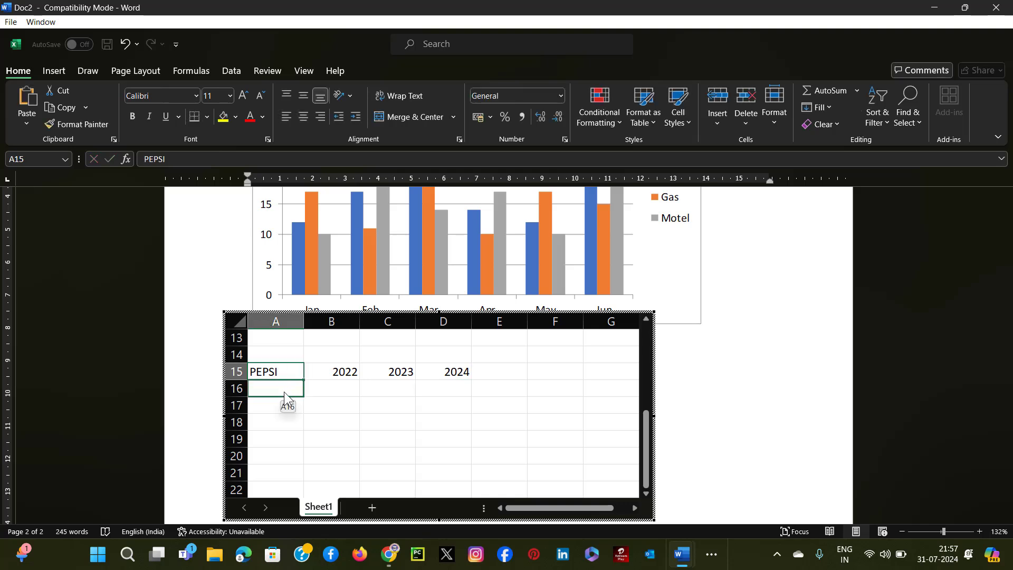
drag(284, 391, 285, 393)
click(335, 395)
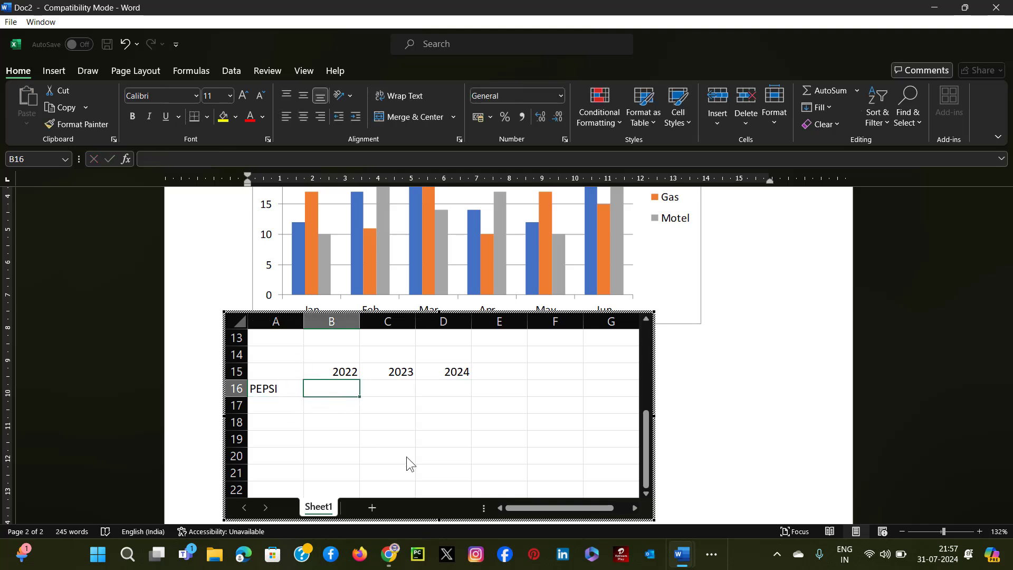
text(25)
key(Tab)
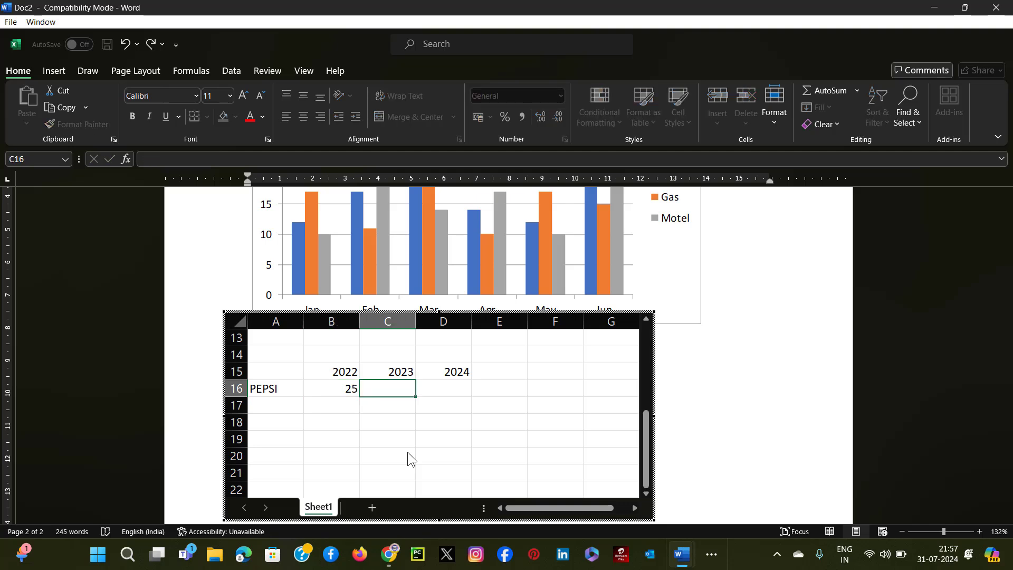
text(35)
key(Tab)
text(60)
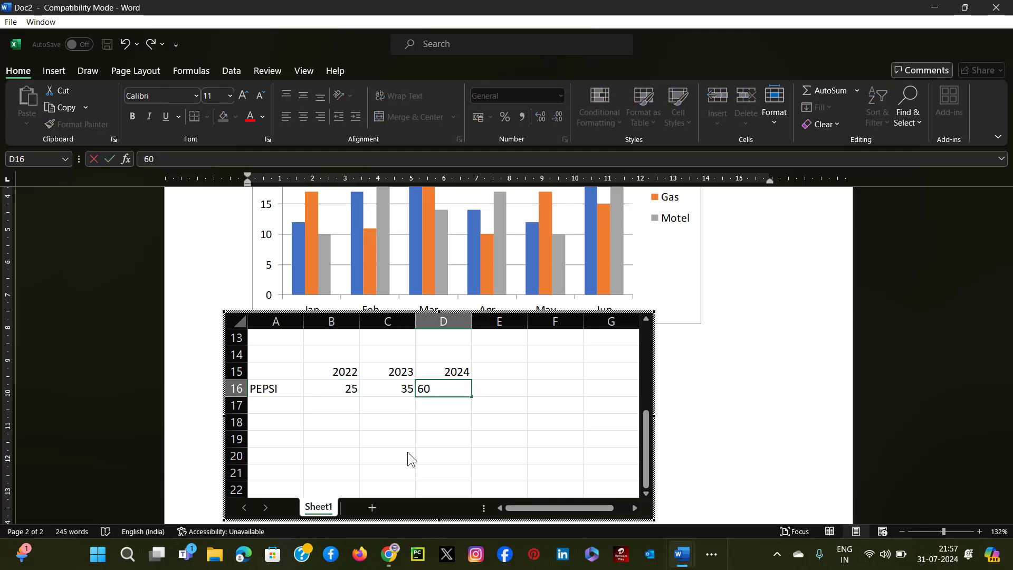
click(495, 411)
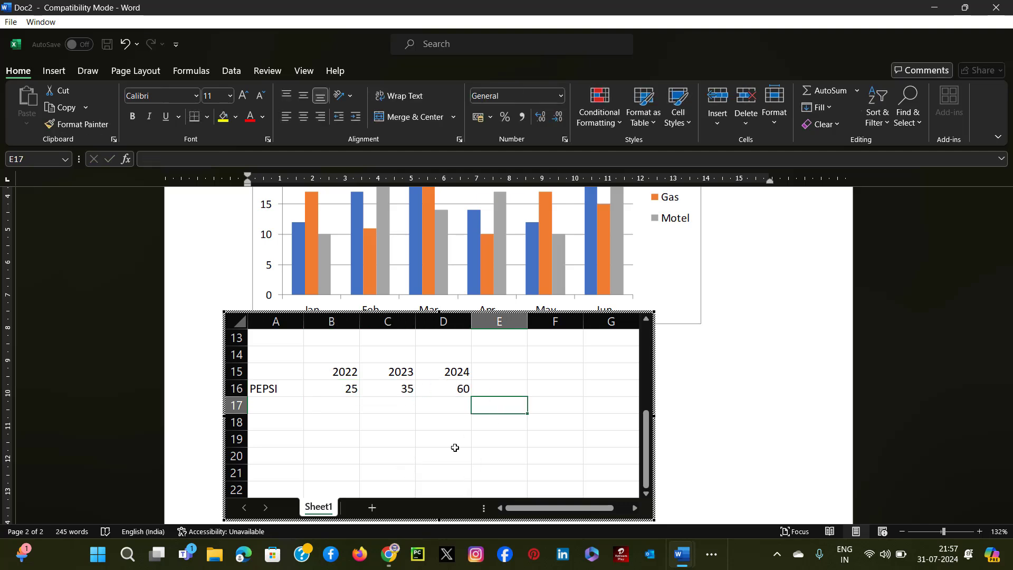
click(778, 389)
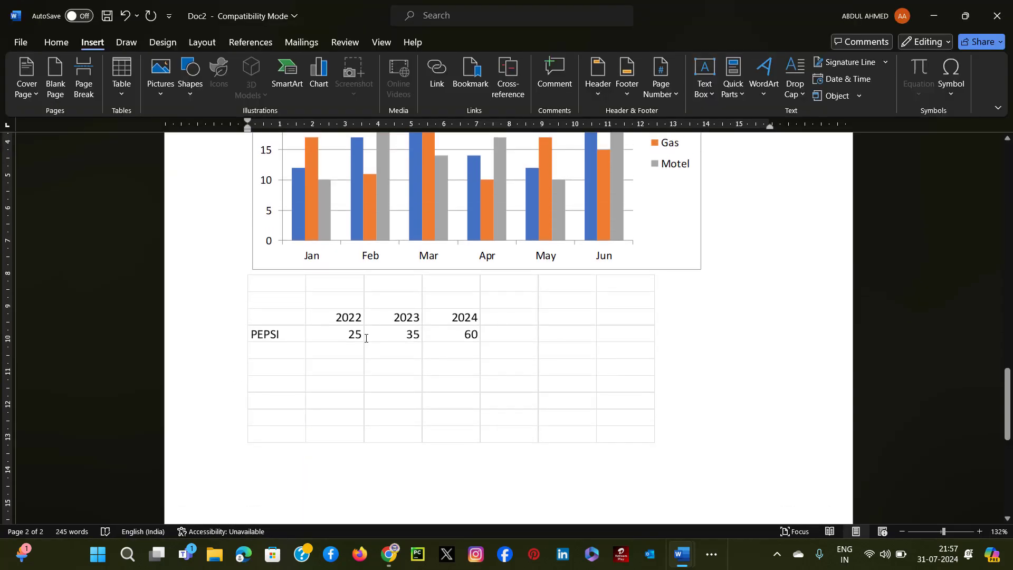
Reopen the embedded worksheet for editing and enter 12, 23 and 35 in cells F15 to F17.
scroll(365, 338, down, 3)
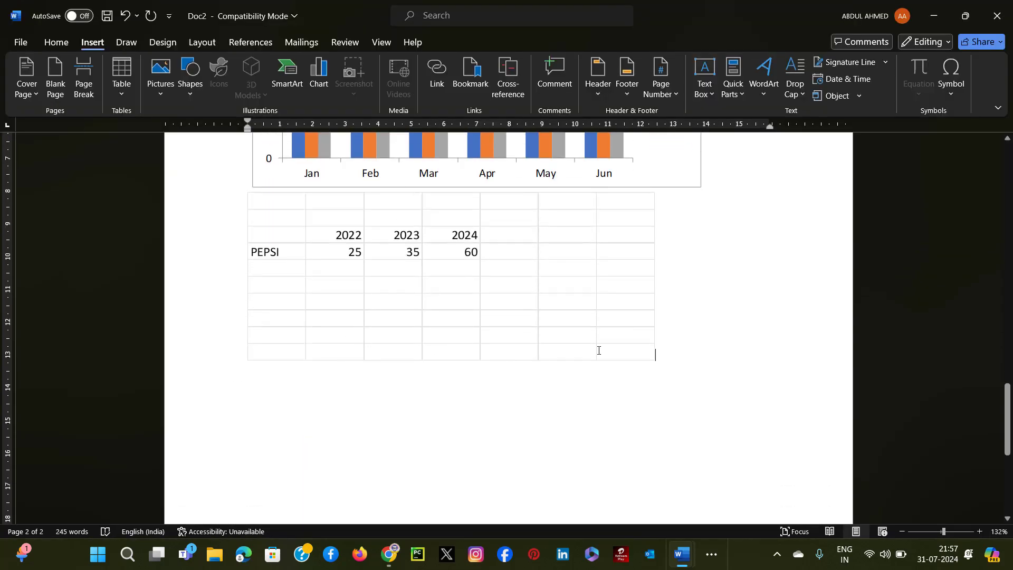
scroll(549, 314, up, 4)
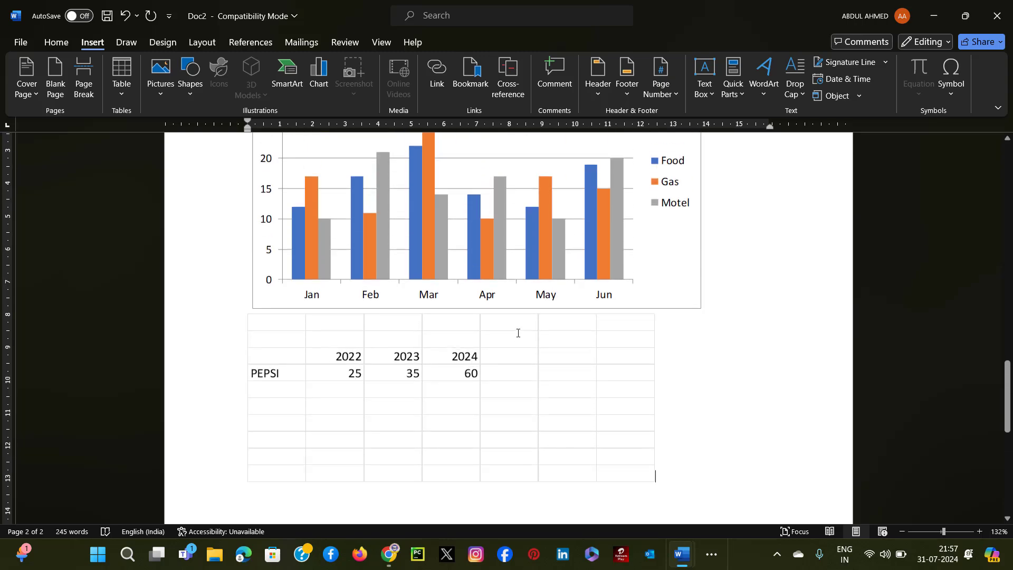
double_click(413, 330)
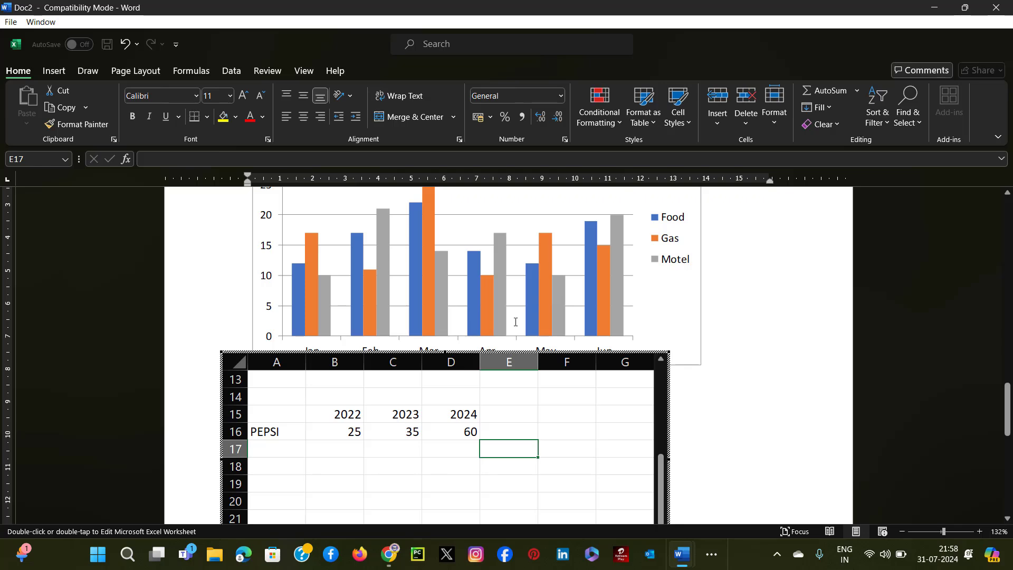
scroll(515, 326, down, 7)
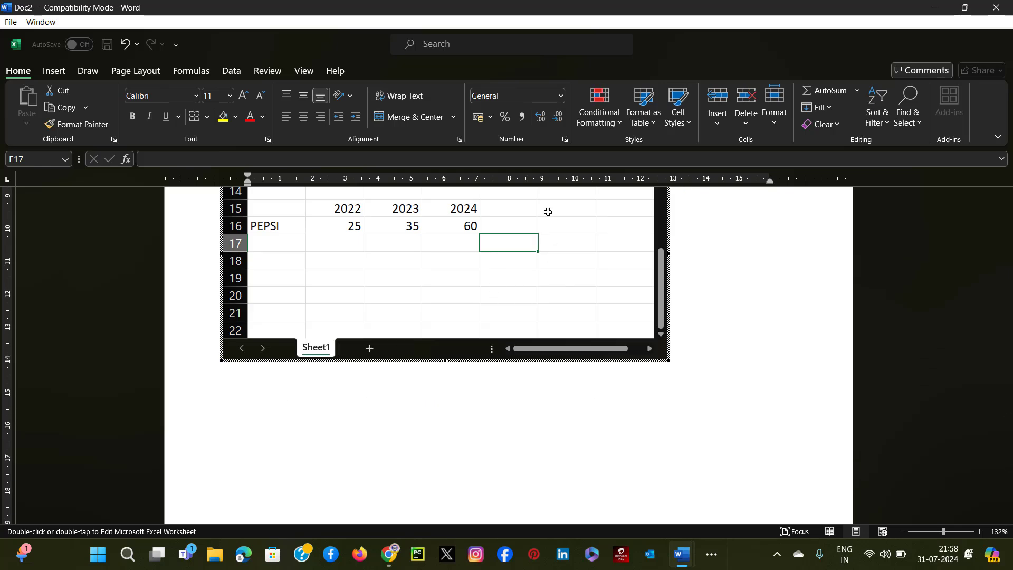
click(548, 212)
text(12)
key(Return)
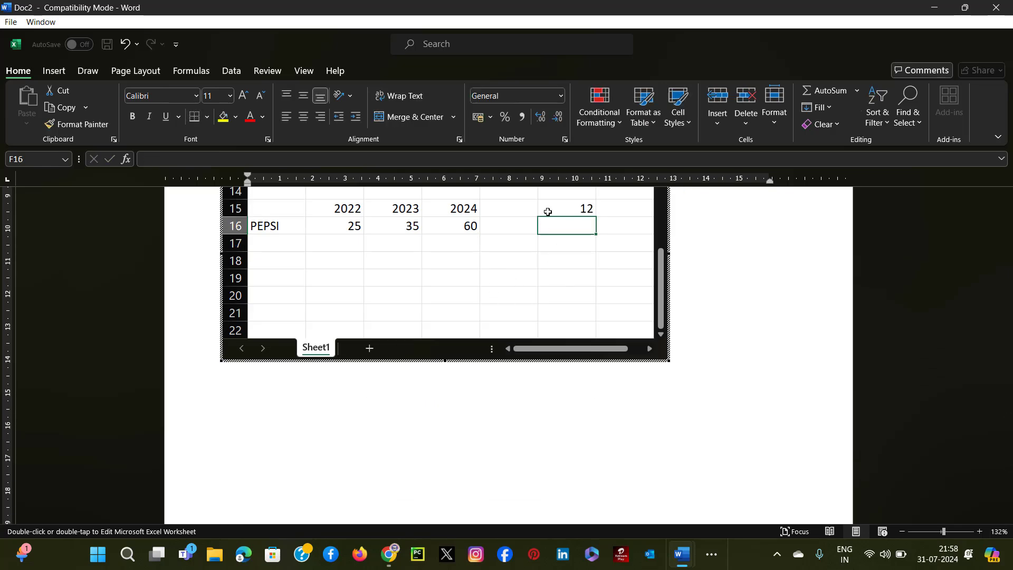
text(23)
key(Return)
text(35)
key(Return)
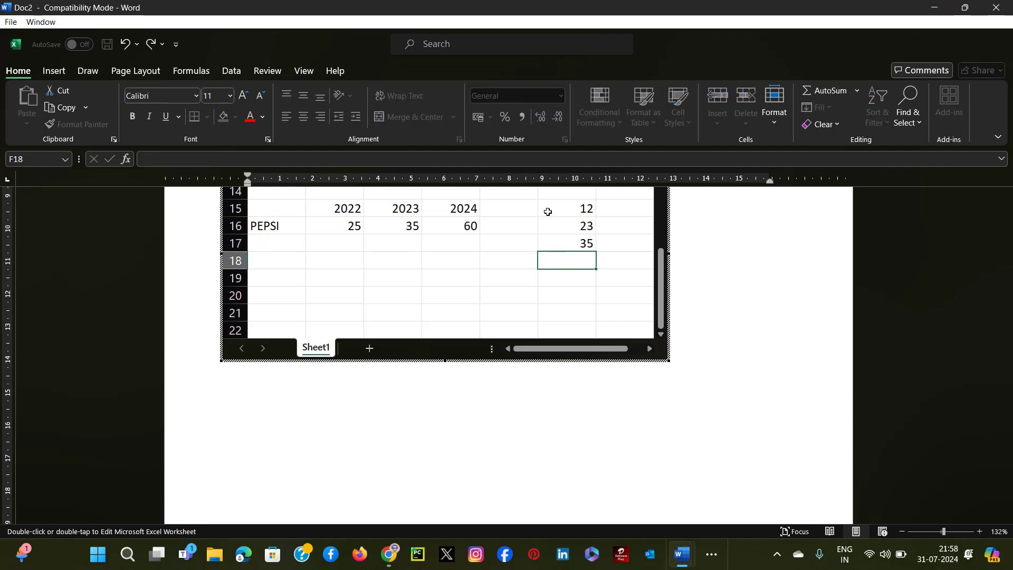
Add up F15:F17 in cell F18 with a SUM formula.
text(=)
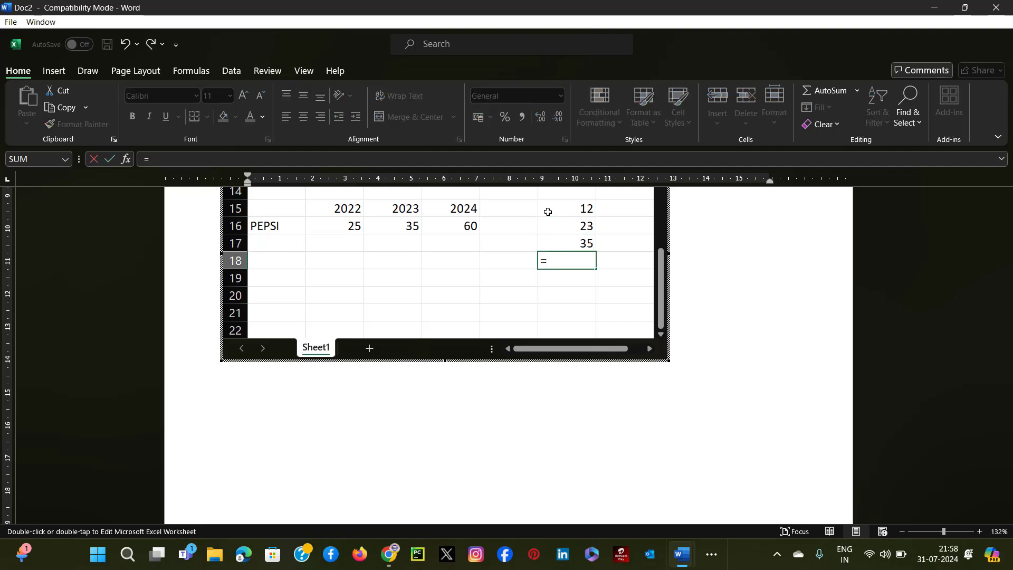
text(SUM)
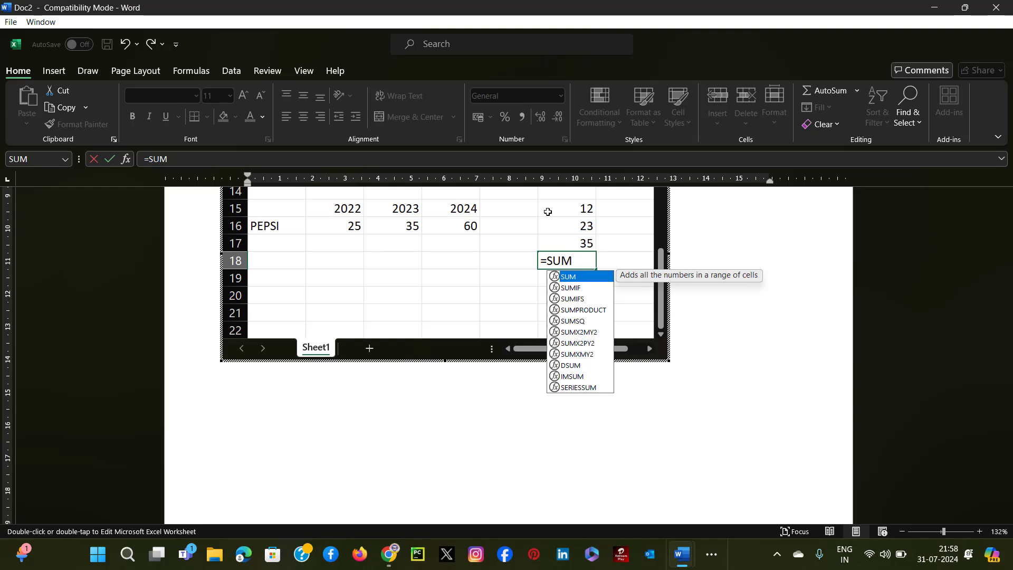
text(()
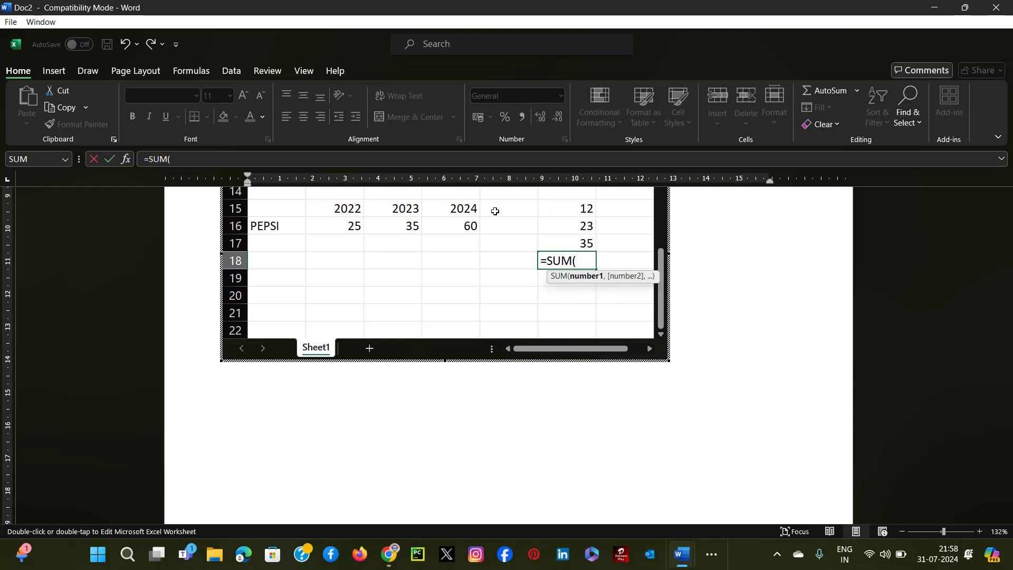
drag(555, 207, 556, 237)
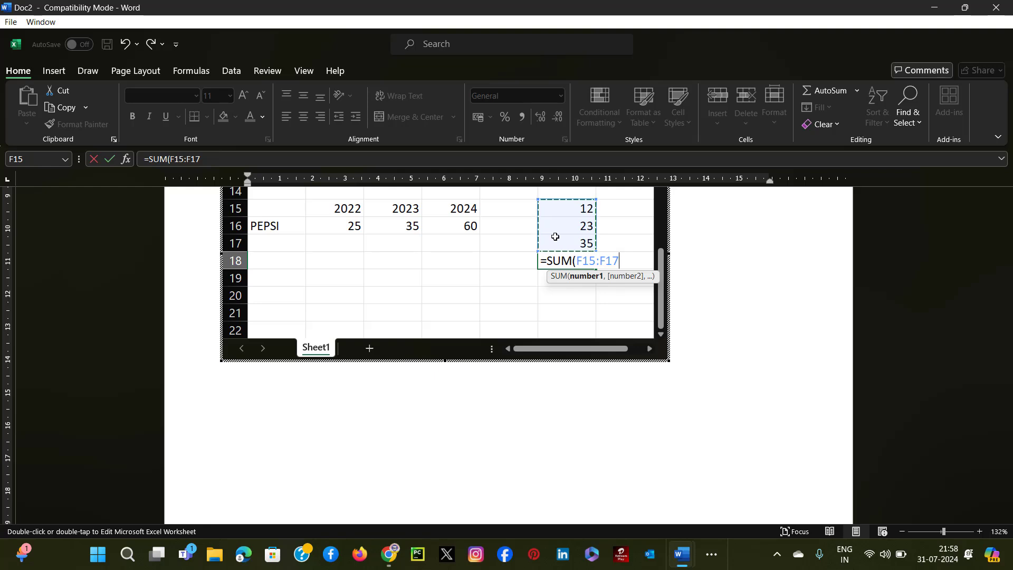
key(Return)
Label the sum with TOTAL in cell E18 and leave worksheet editing.
click(529, 263)
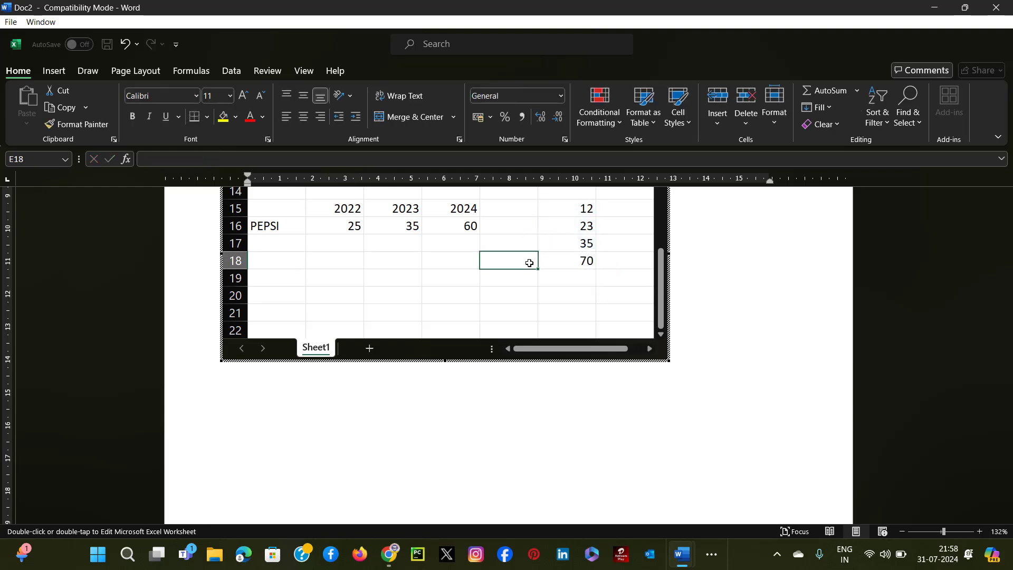
text(TOTAL)
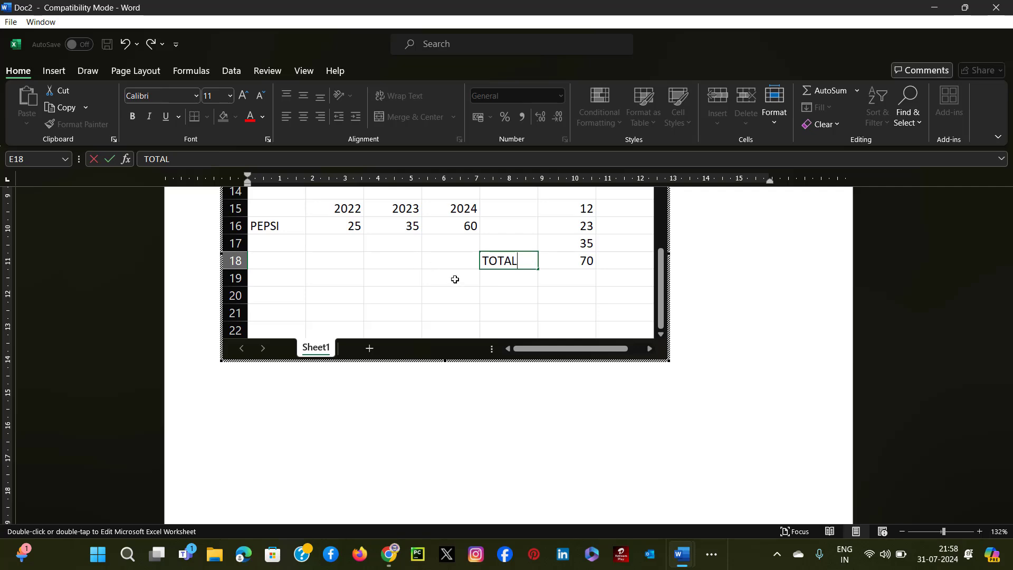
click(761, 330)
Open the full symbol collection for the line below the worksheet and set the symbol font to Zilla Slab.
scroll(545, 341, up, 4)
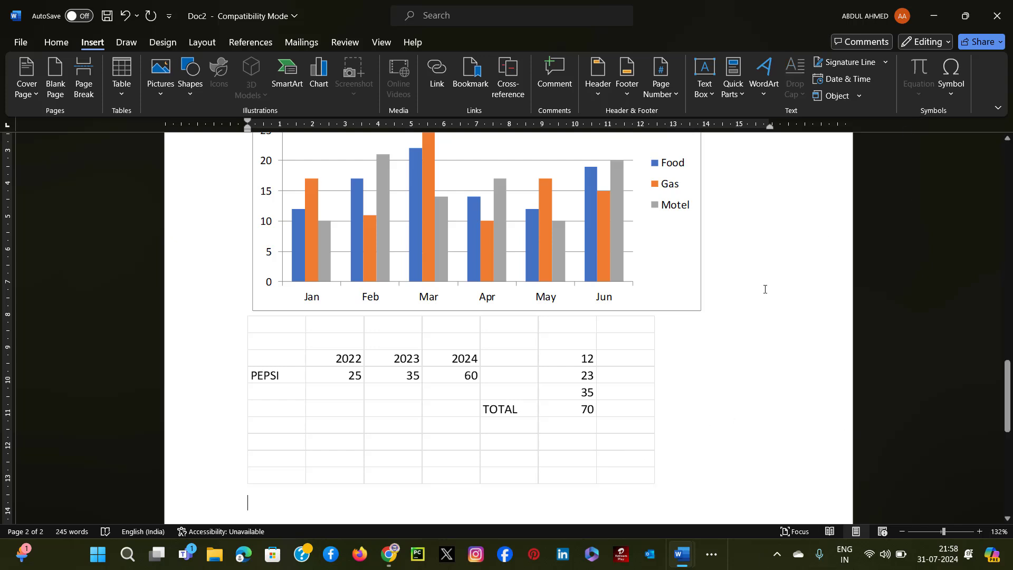
scroll(764, 289, down, 3)
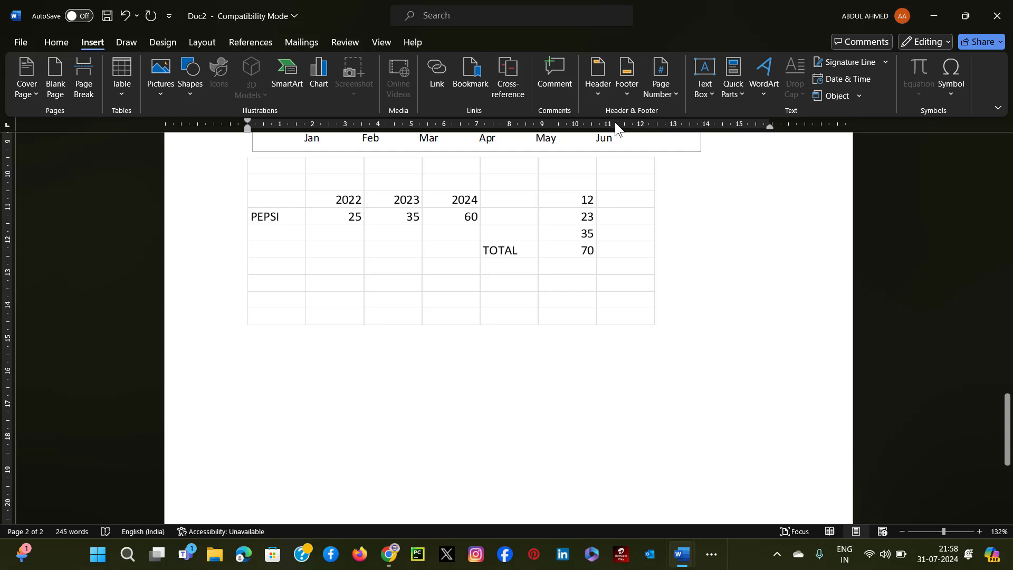
click(953, 90)
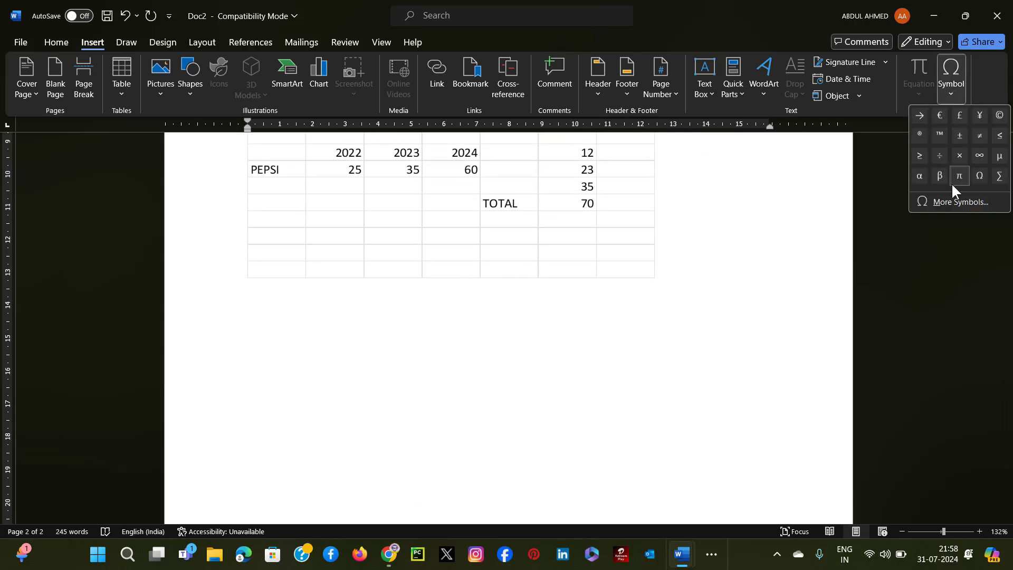
click(954, 202)
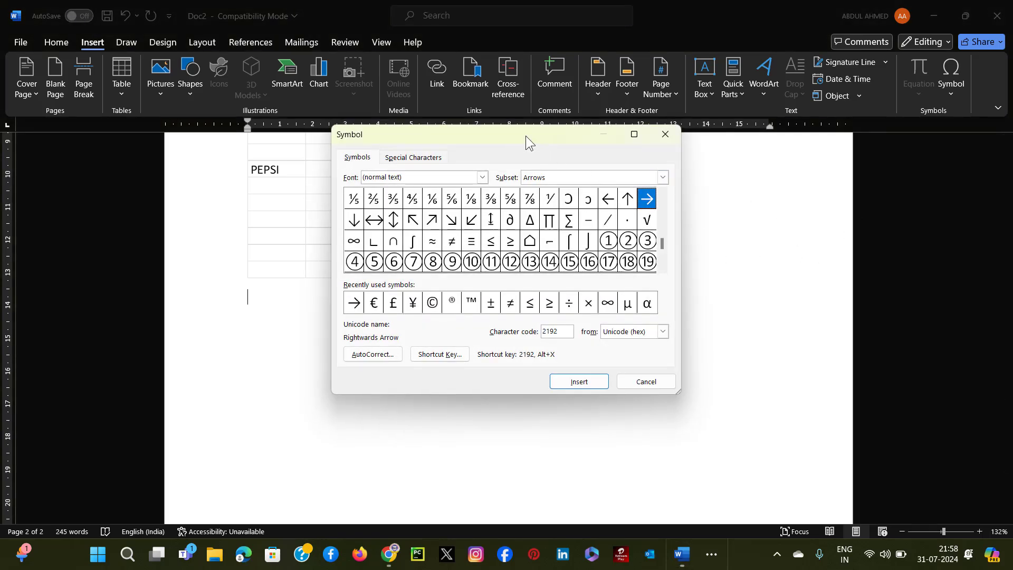
drag(526, 135, 811, 118)
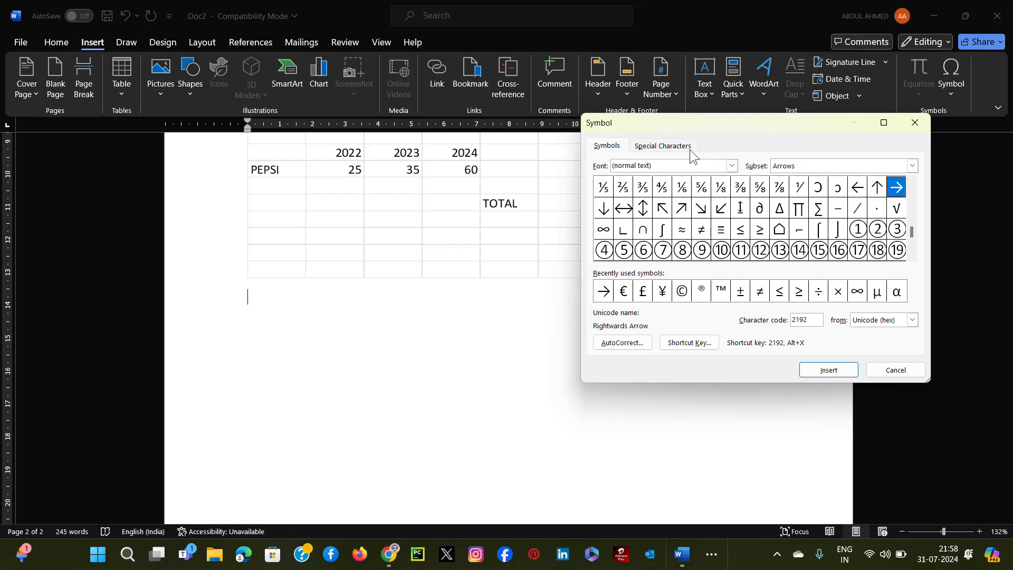
click(732, 166)
scroll(654, 196, down, 15)
scroll(670, 190, down, 20)
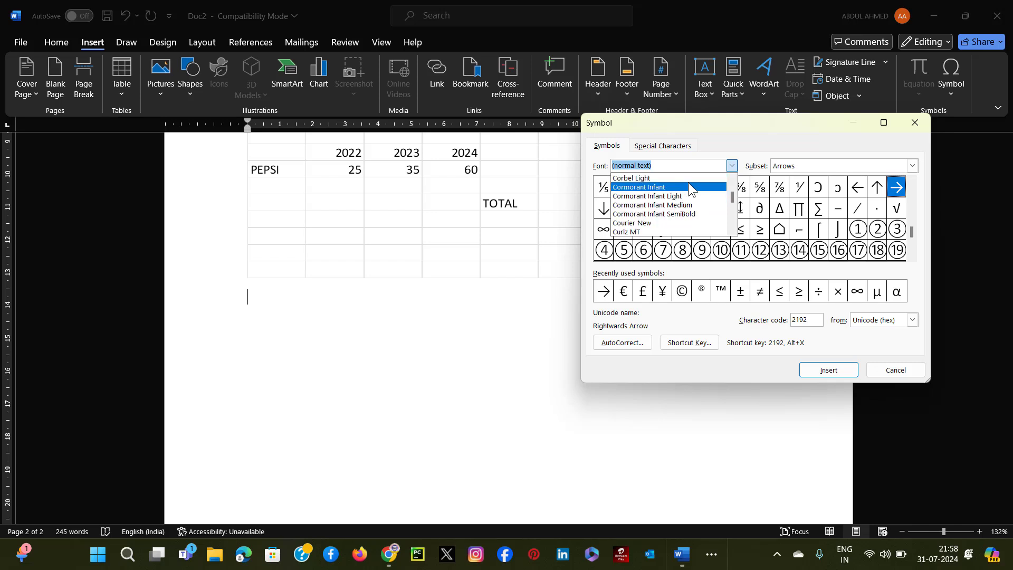
scroll(724, 192, down, 20)
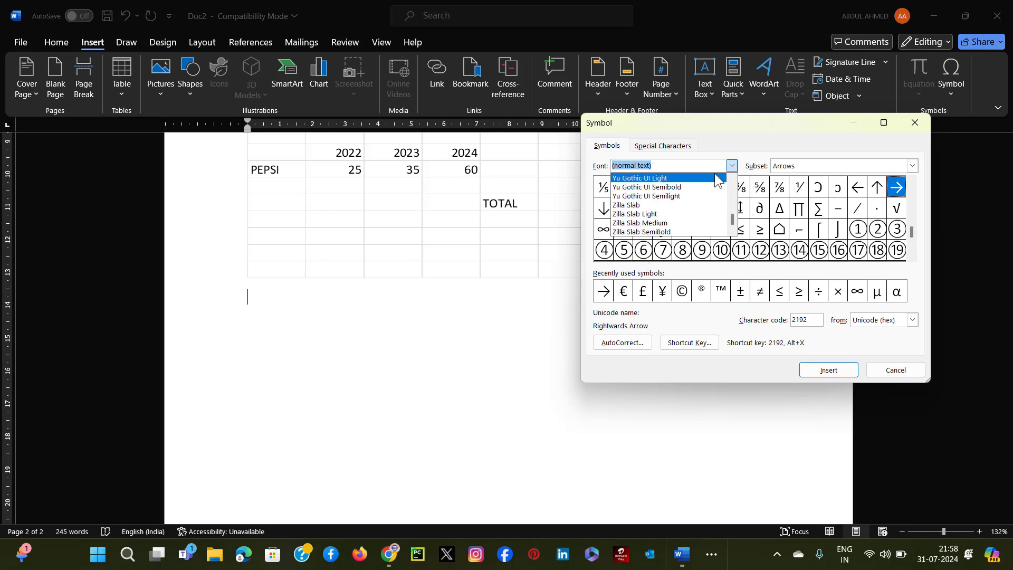
scroll(717, 178, down, 3)
click(676, 214)
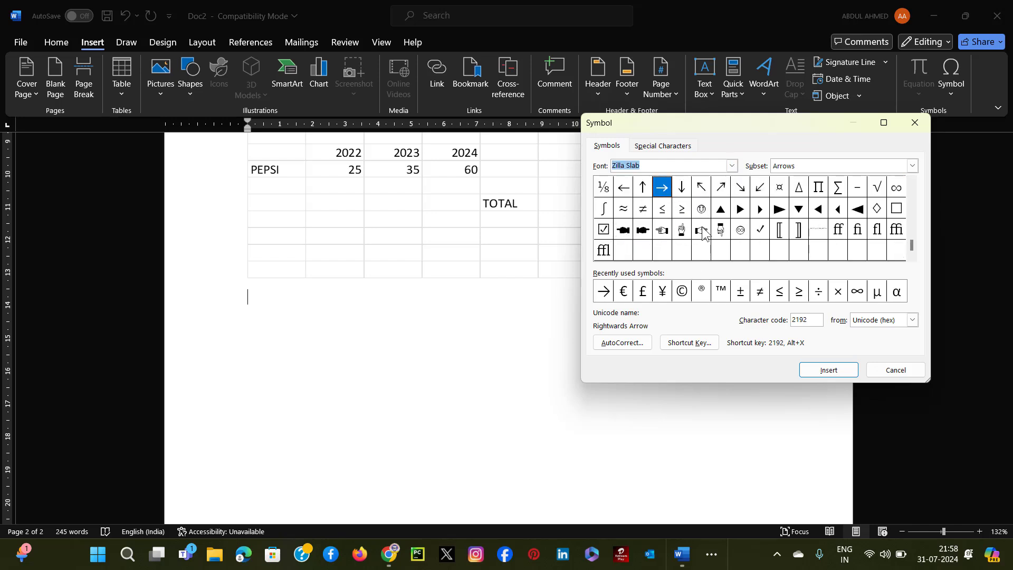
Try Yu Gothic UI Semilight and Yu Gothic UI Semibold as the symbol font.
click(731, 165)
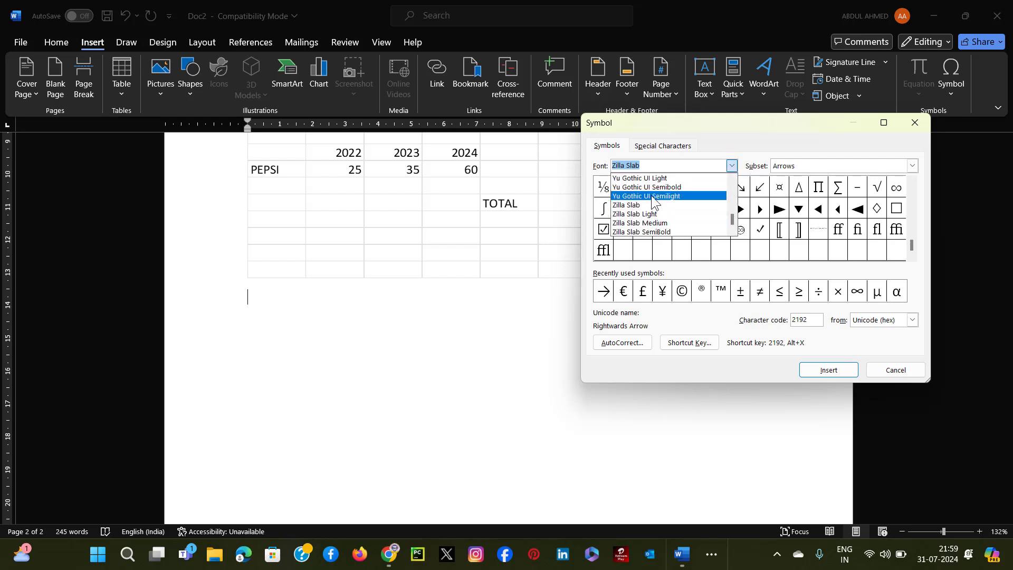
click(653, 196)
click(732, 166)
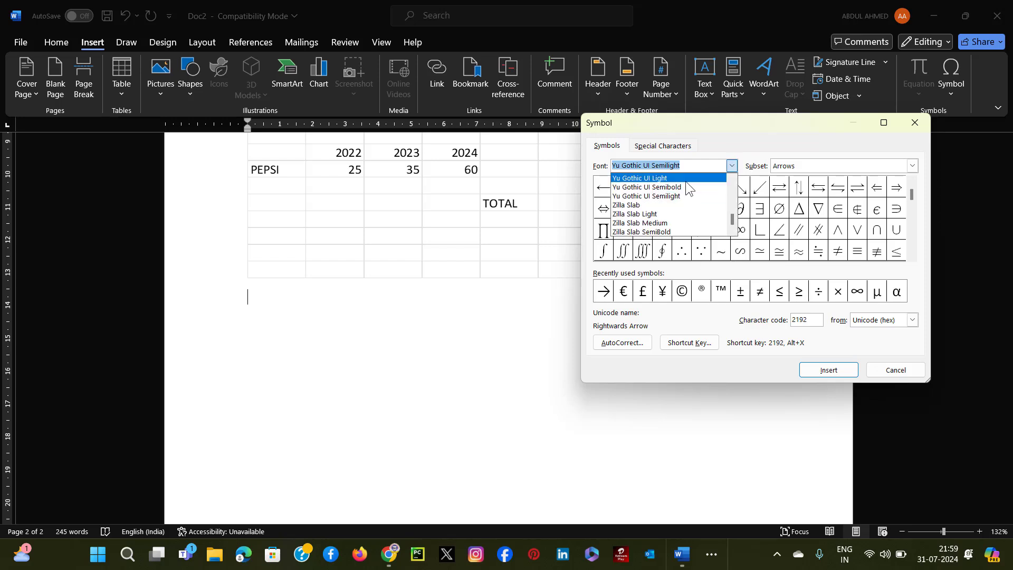
click(686, 187)
Insert the solid right-pointing hand from Wingdings 2 (code 65) twice below the worksheet and start a new line beneath it.
click(733, 166)
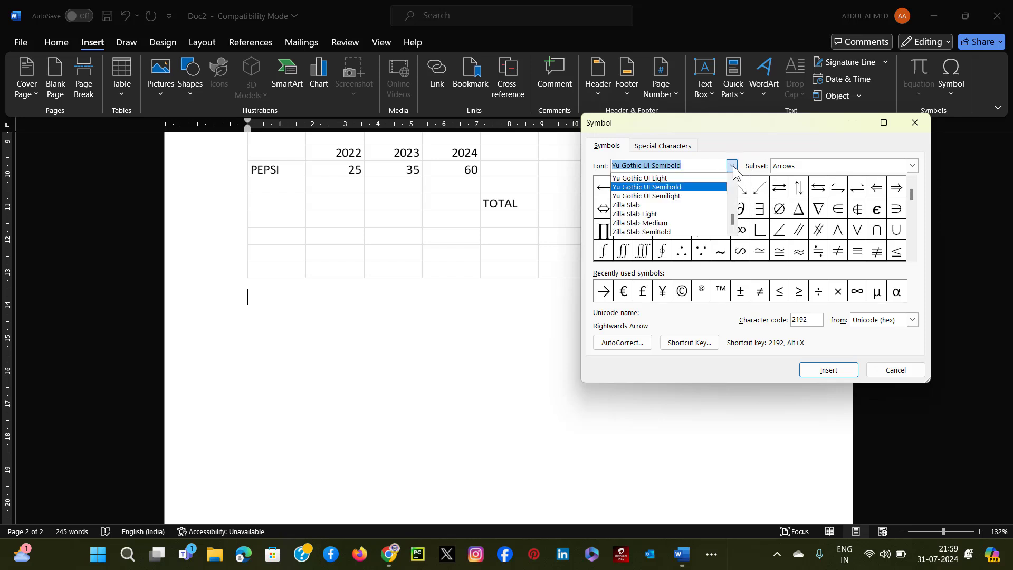
scroll(671, 211, up, 4)
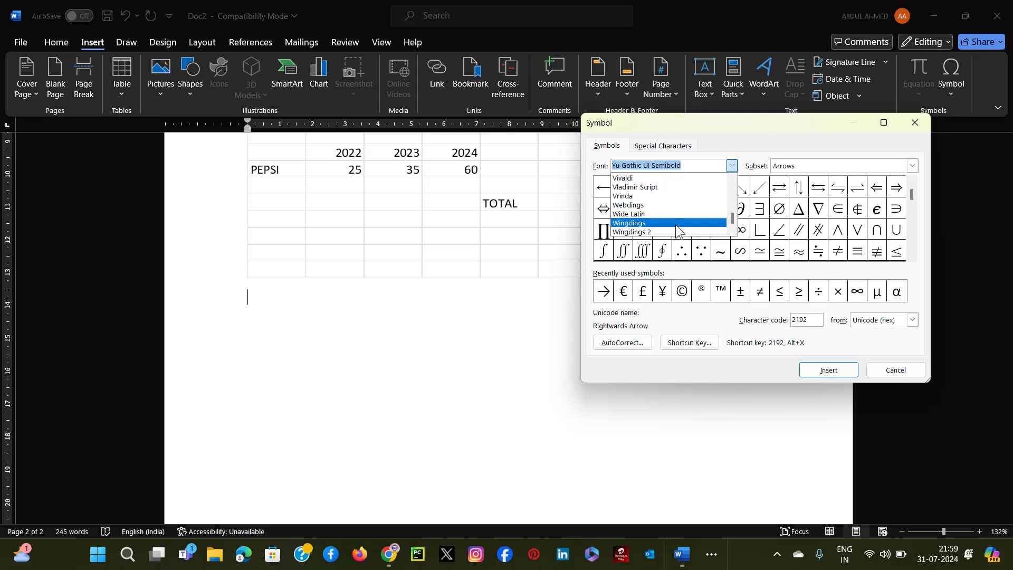
click(654, 232)
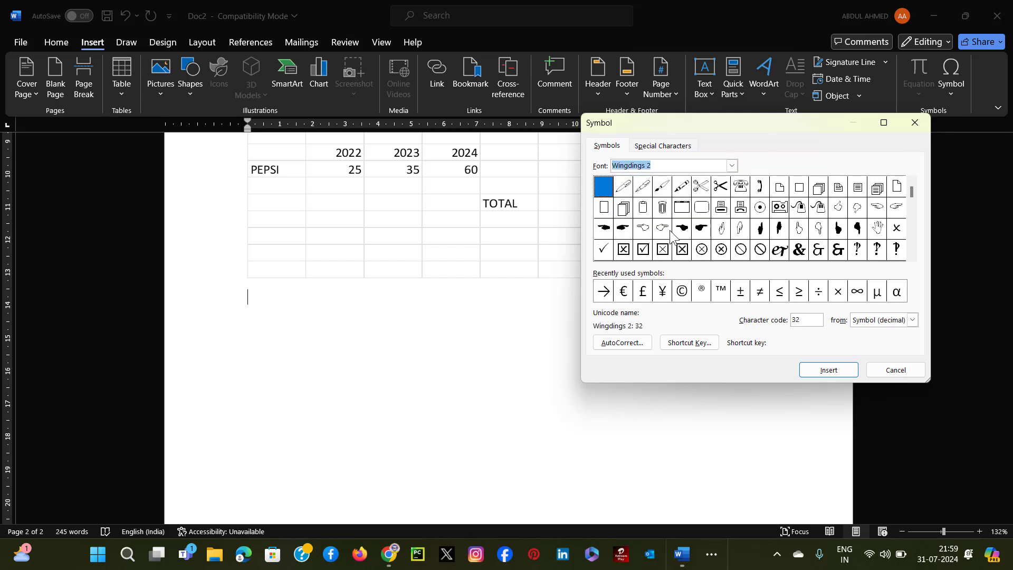
click(623, 229)
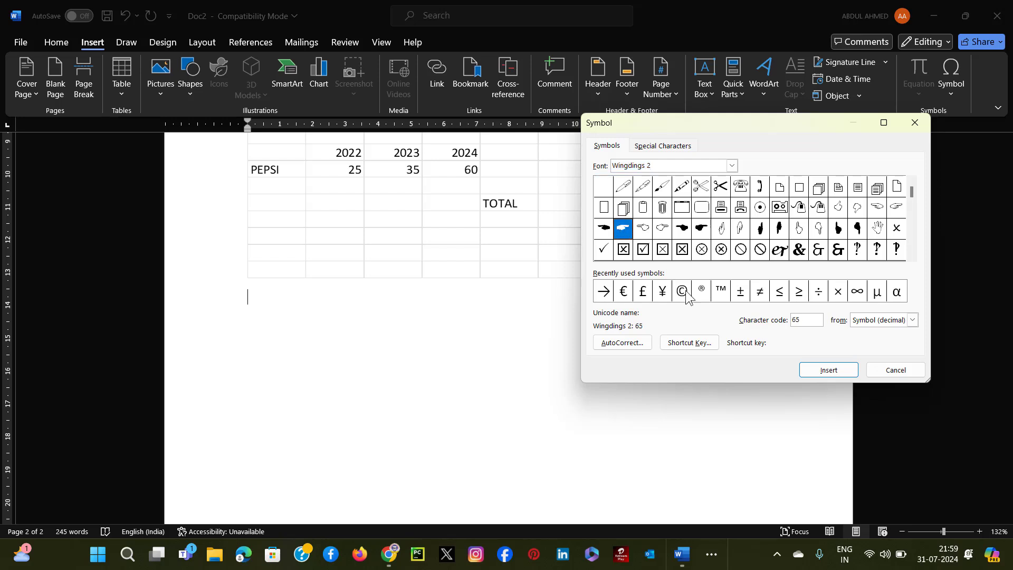
click(828, 370)
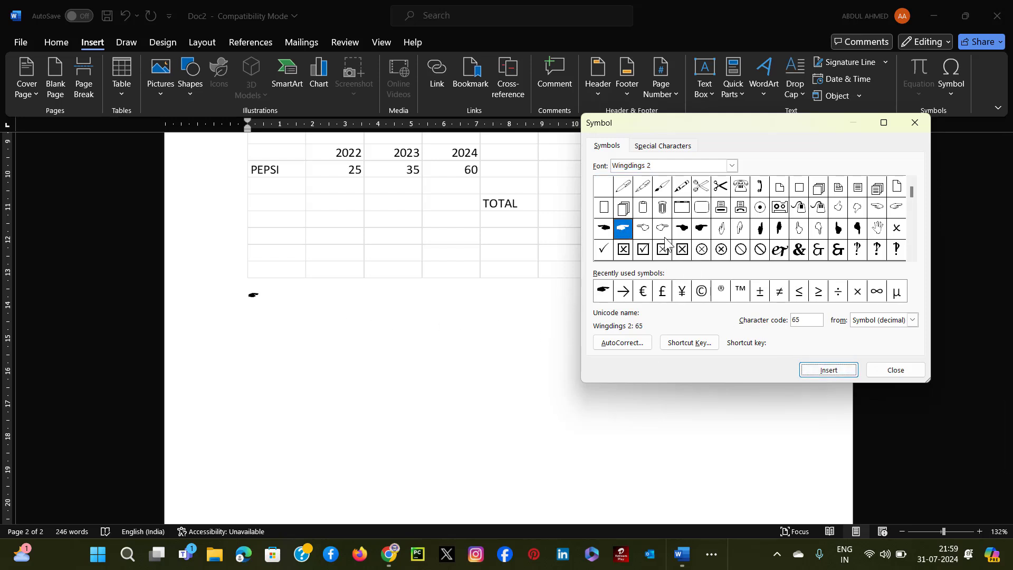
click(824, 372)
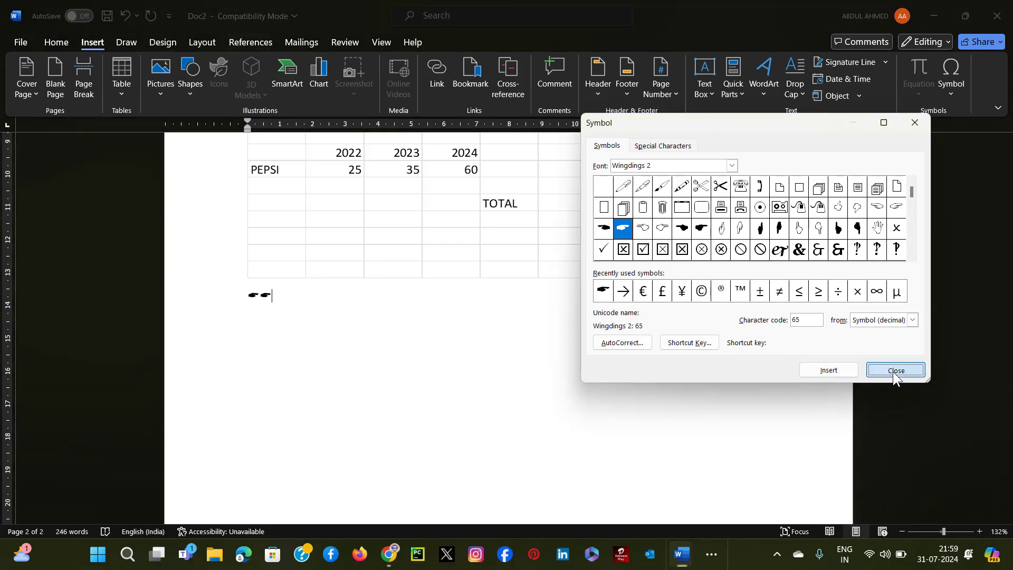
click(893, 370)
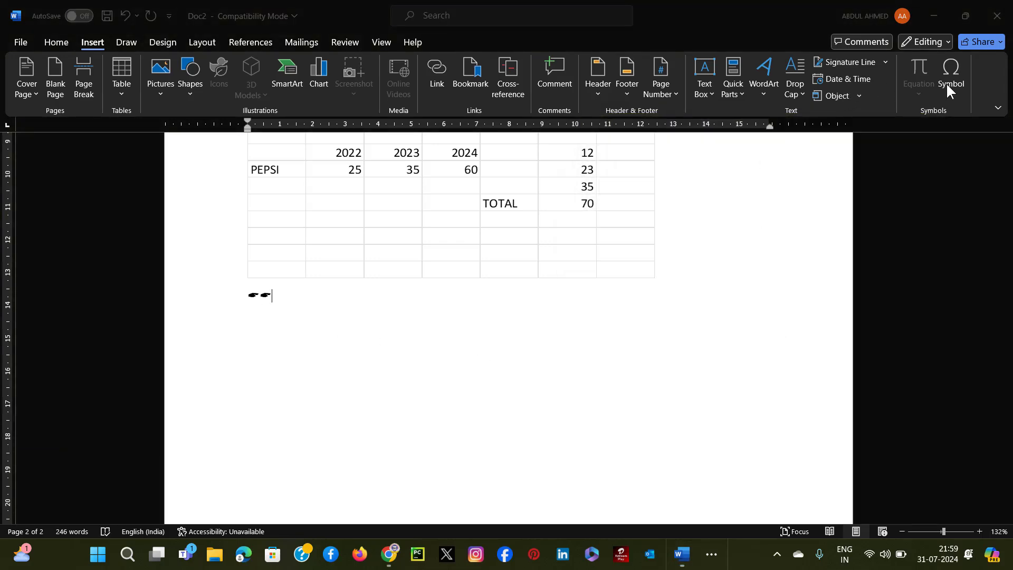
click(405, 317)
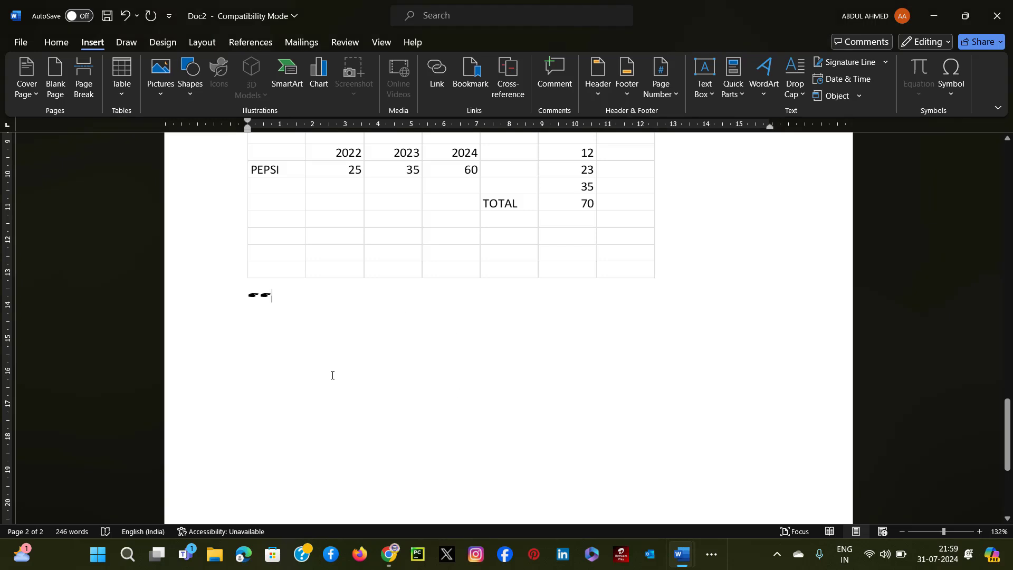
key(Return)
scroll(651, 298, up, 10)
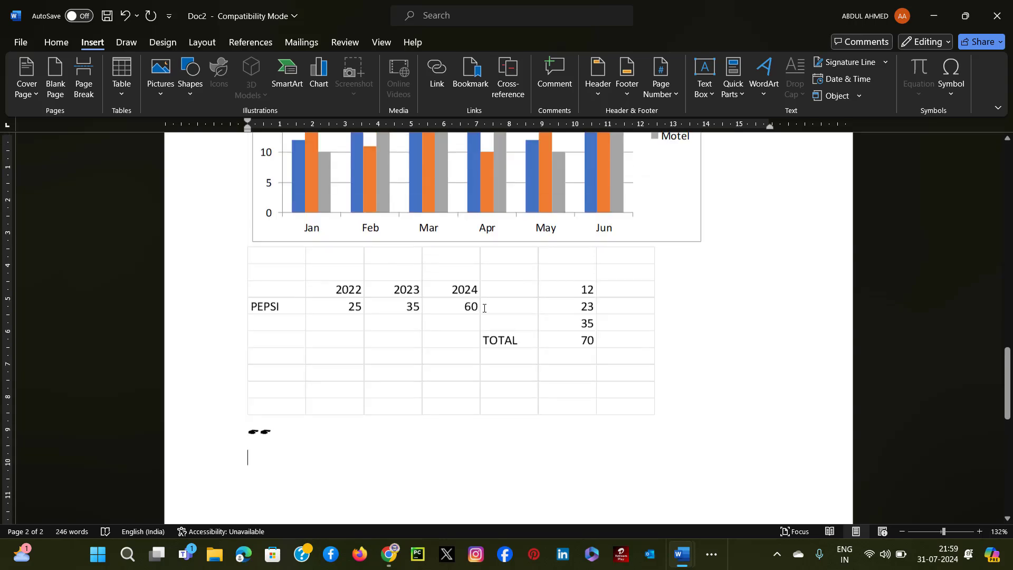
scroll(351, 259, up, 8)
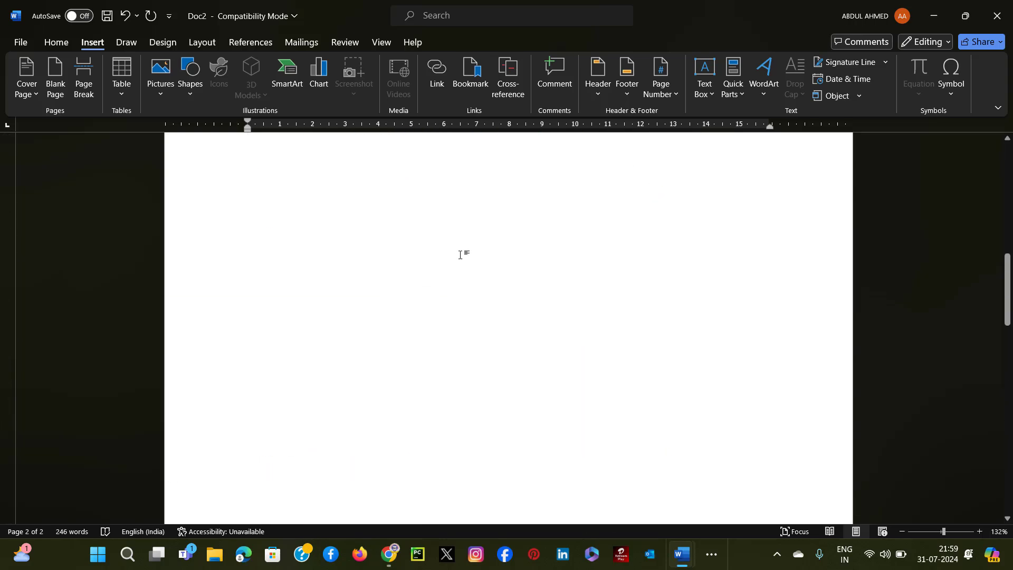
scroll(498, 272, up, 6)
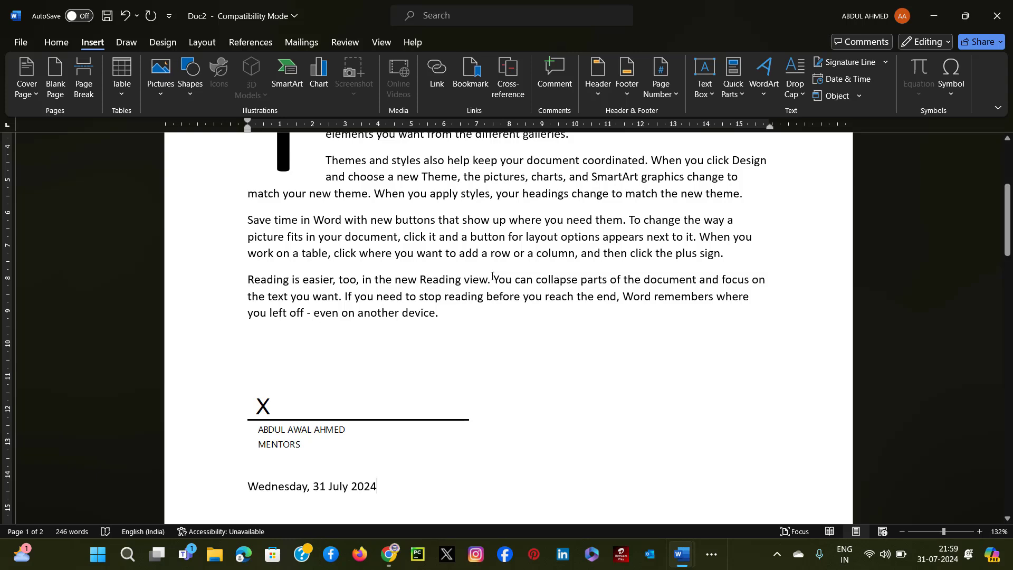
Create a new blank document and insert the built-in Binomial Theorem equation.
key(ctrl+n)
click(83, 41)
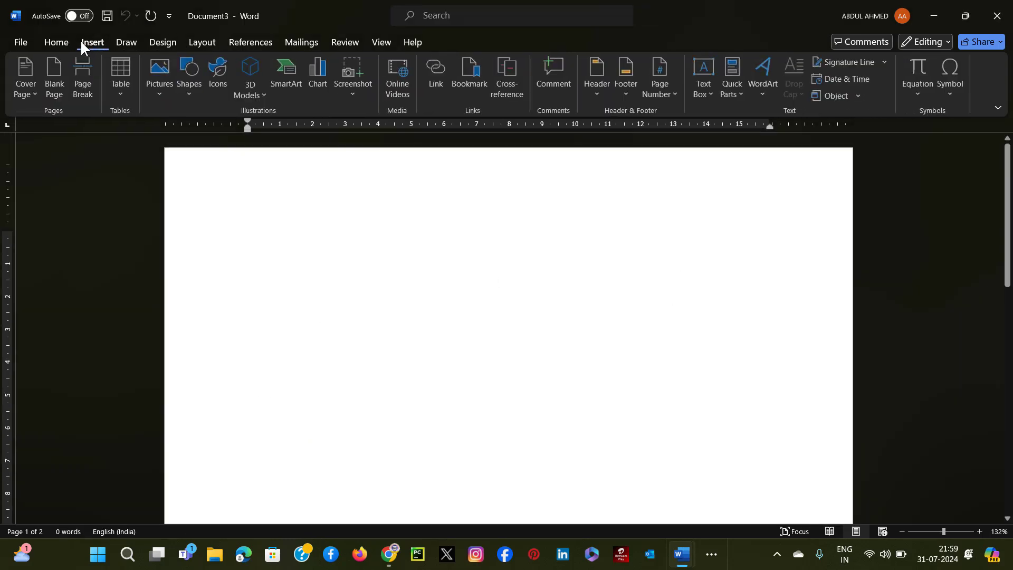
click(921, 94)
click(842, 238)
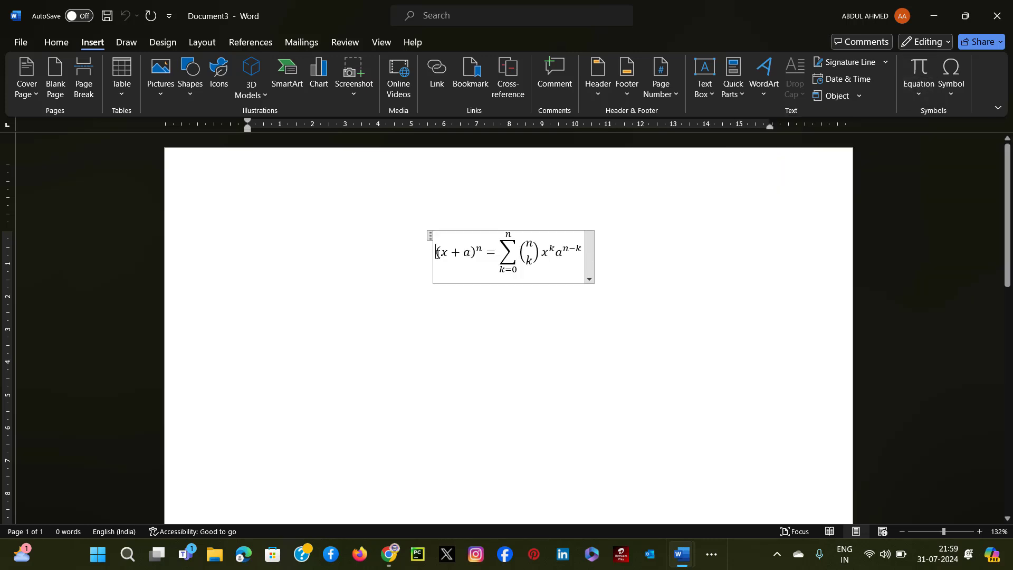
click(630, 276)
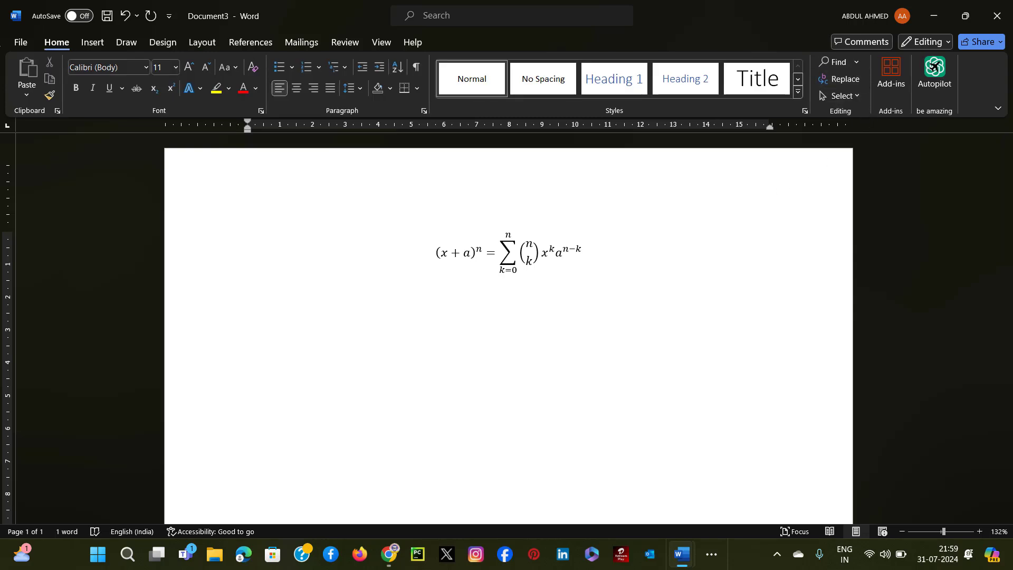
Insert the built-in Trig Identity 1 equation below the binomial equation.
click(92, 42)
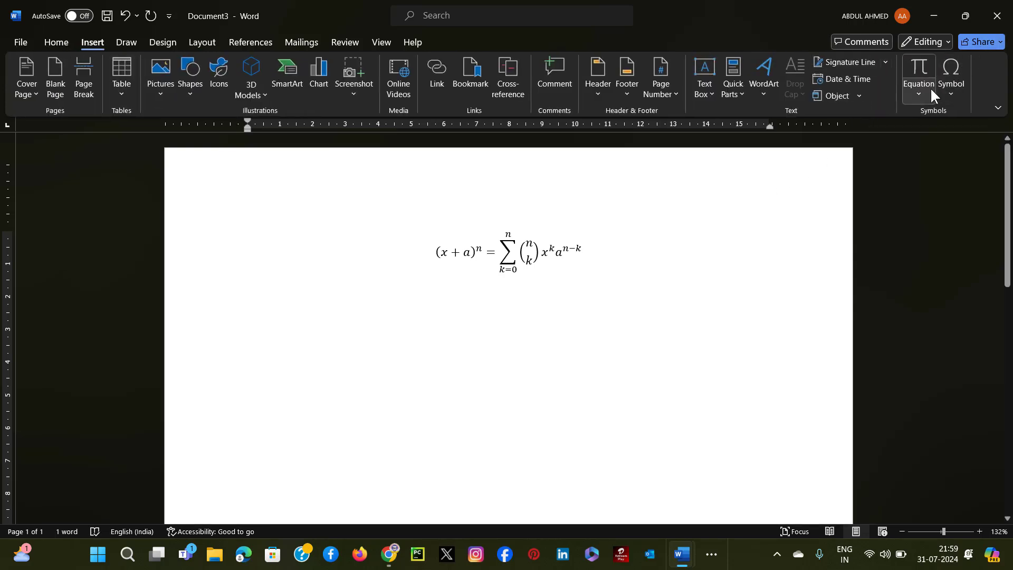
click(931, 91)
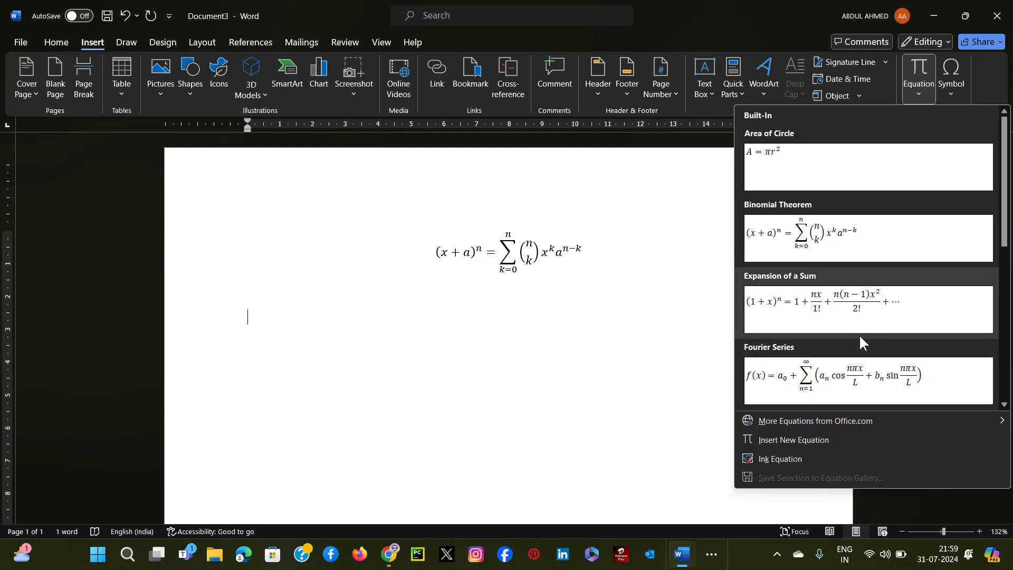
scroll(917, 264, down, 5)
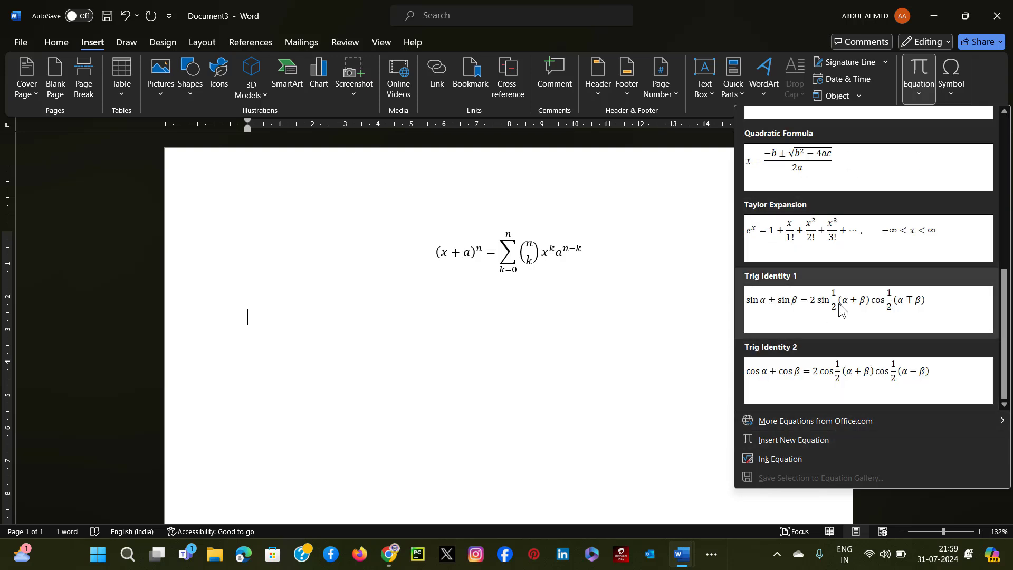
click(841, 310)
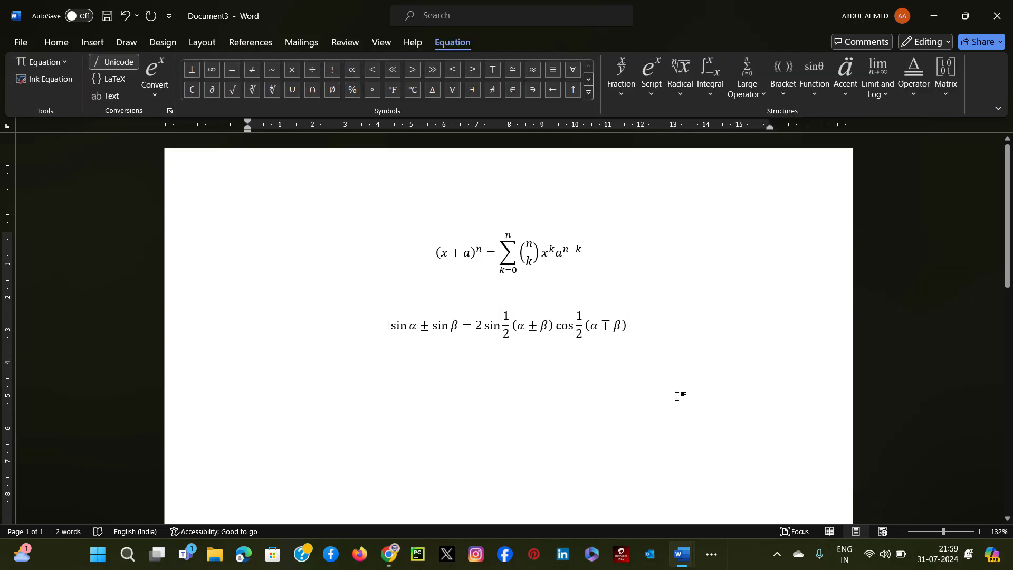
click(92, 42)
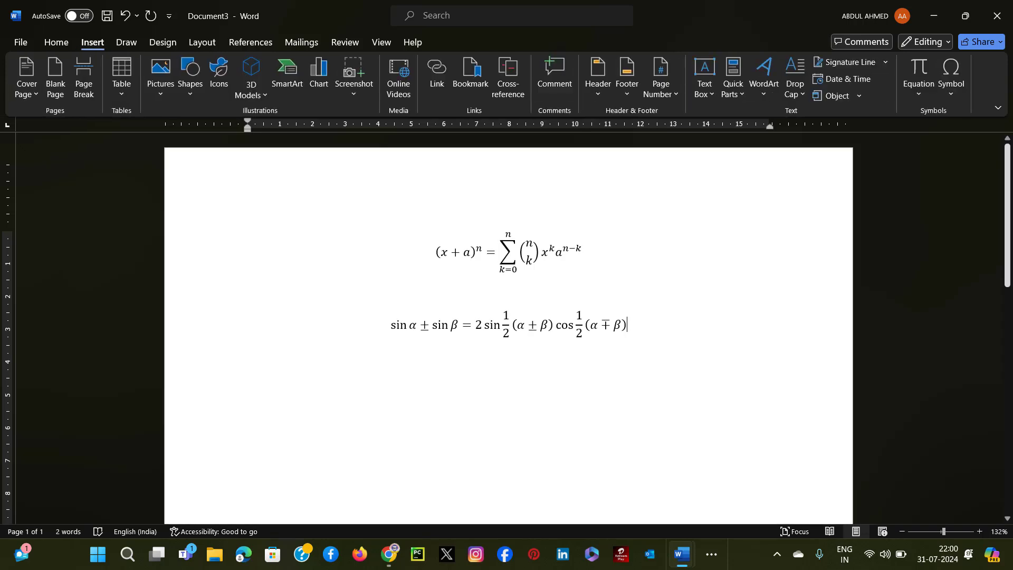